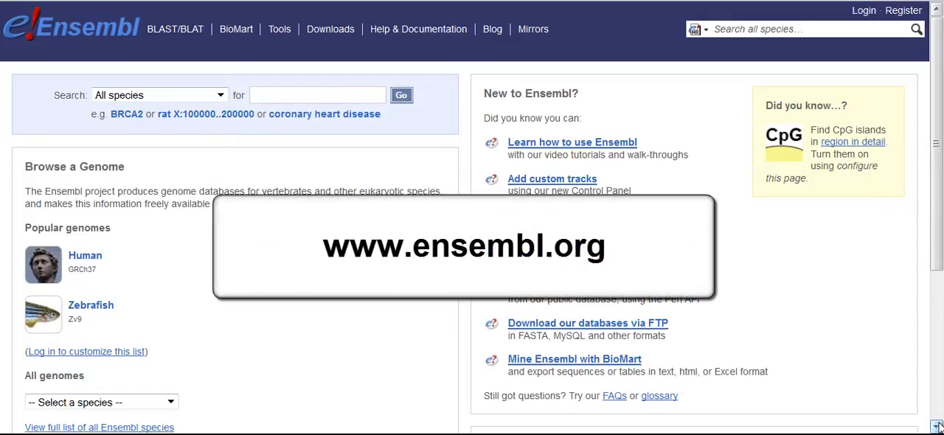
- Search the Human species for the gene LCT from the home page
{"action": "scroll", "coordinate": [936, 426], "scroll_direction": "down", "scroll_amount": 6}
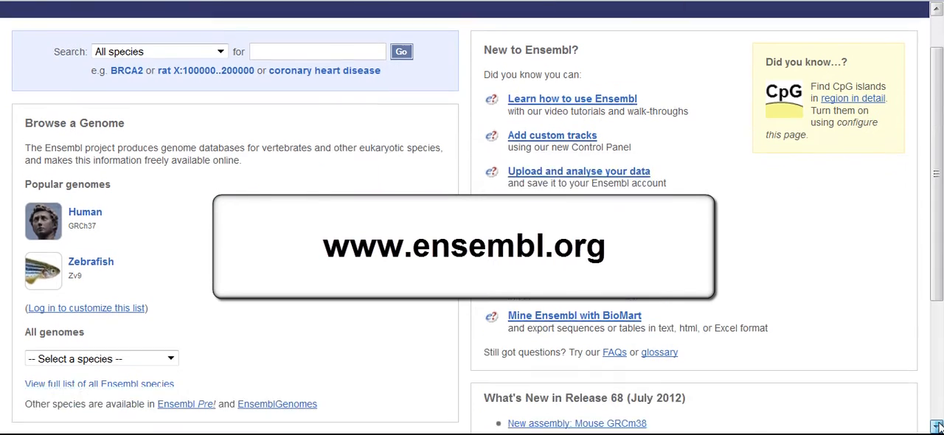
{"action": "scroll", "coordinate": [937, 426], "scroll_direction": "down", "scroll_amount": 2}
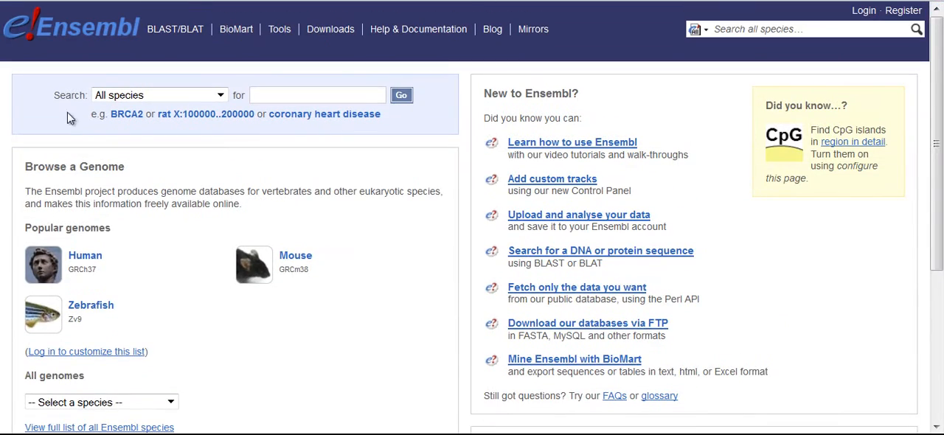
{"action": "left_click", "coordinate": [220, 95]}
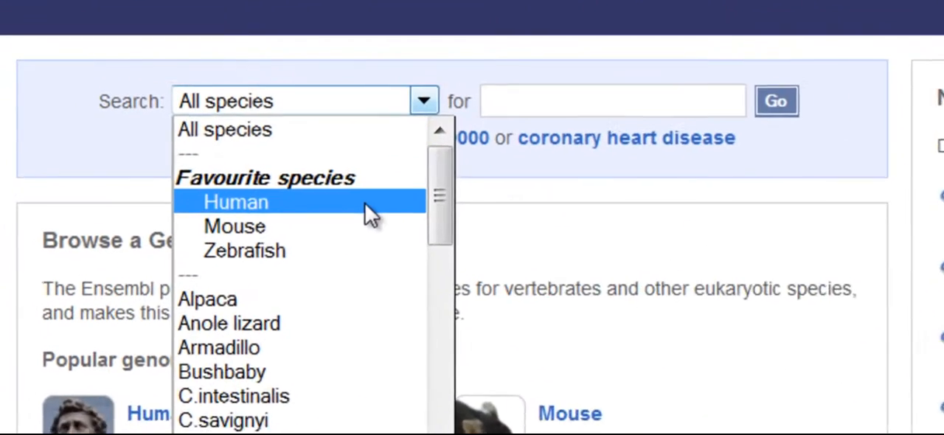
{"action": "left_click", "coordinate": [360, 202]}
{"action": "left_click", "coordinate": [536, 96]}
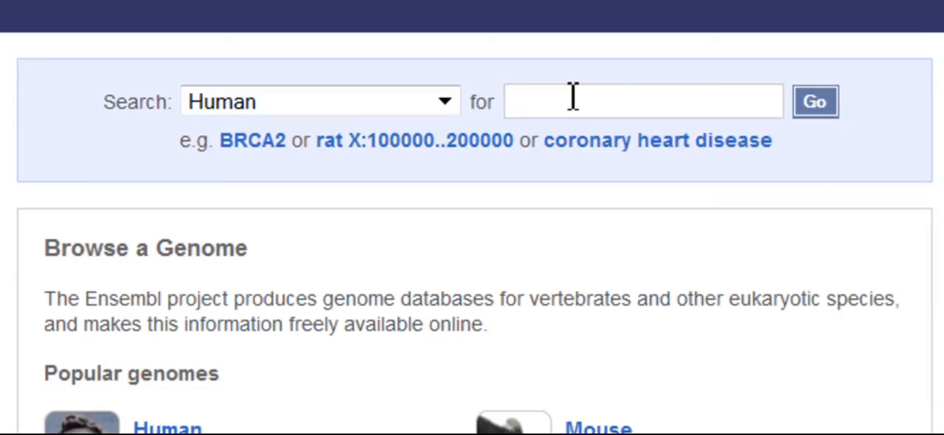
{"action": "type", "text": "LCT"}
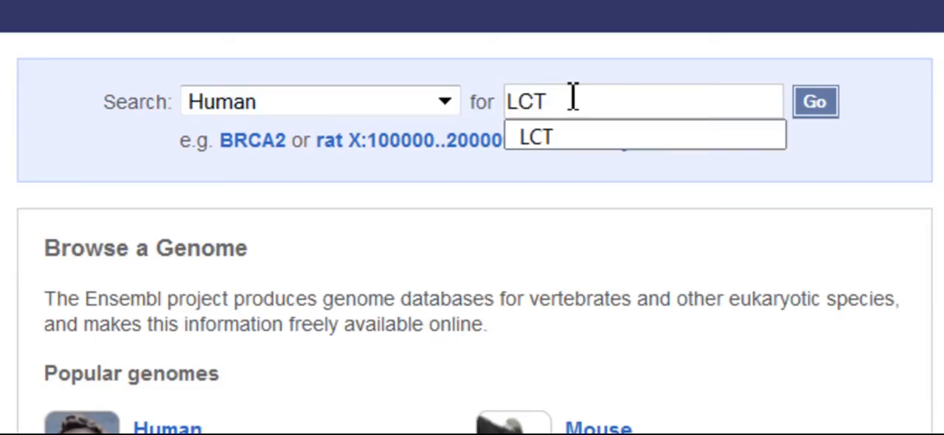
{"action": "left_click", "coordinate": [810, 109]}
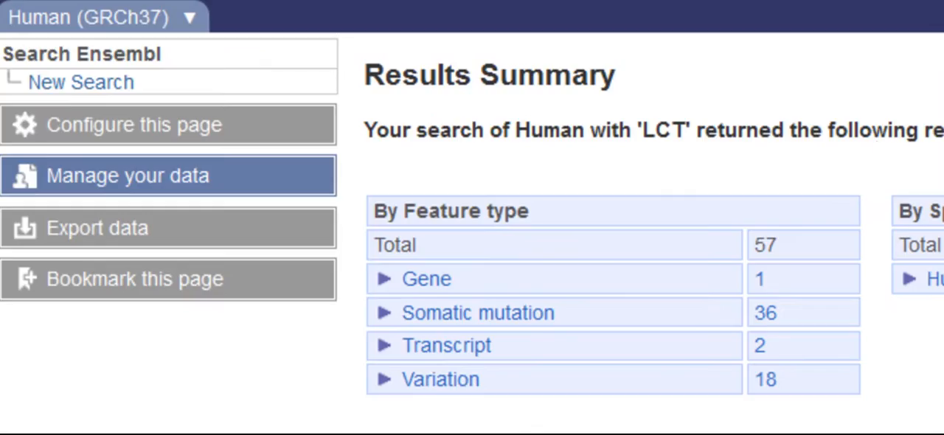
- Open the human gene result for LCT and follow its chromosome 2 location link
{"action": "left_click", "coordinate": [428, 280]}
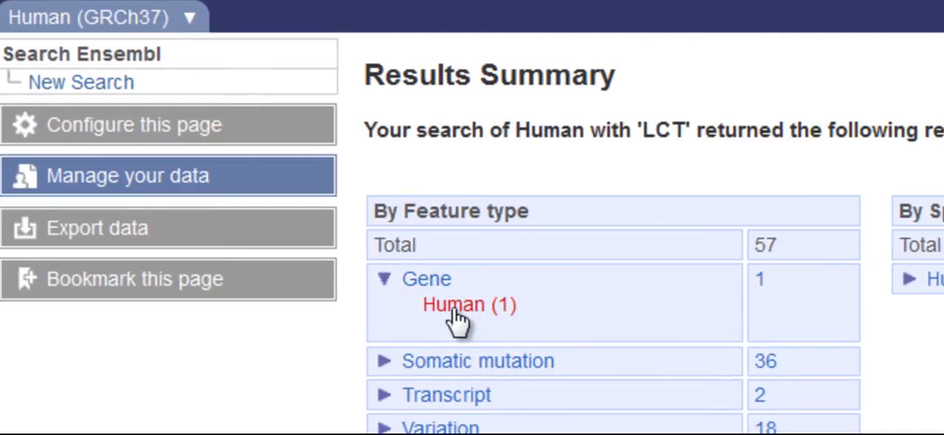
{"action": "left_click", "coordinate": [458, 313]}
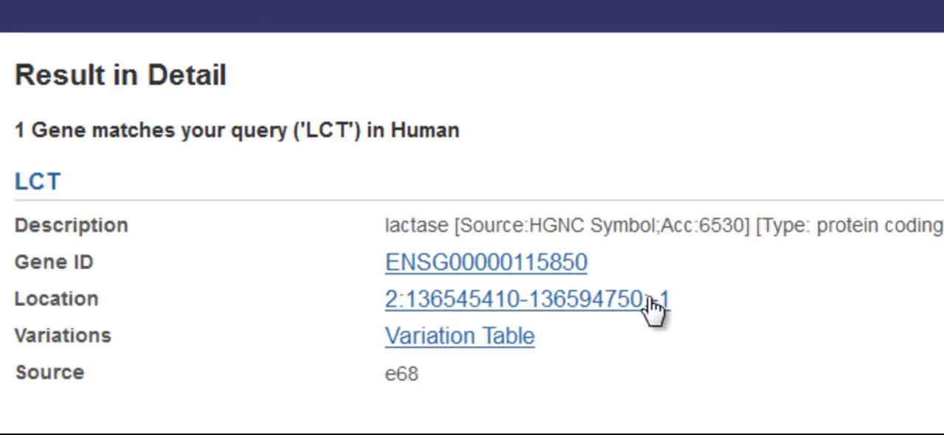
{"action": "left_click", "coordinate": [651, 301]}
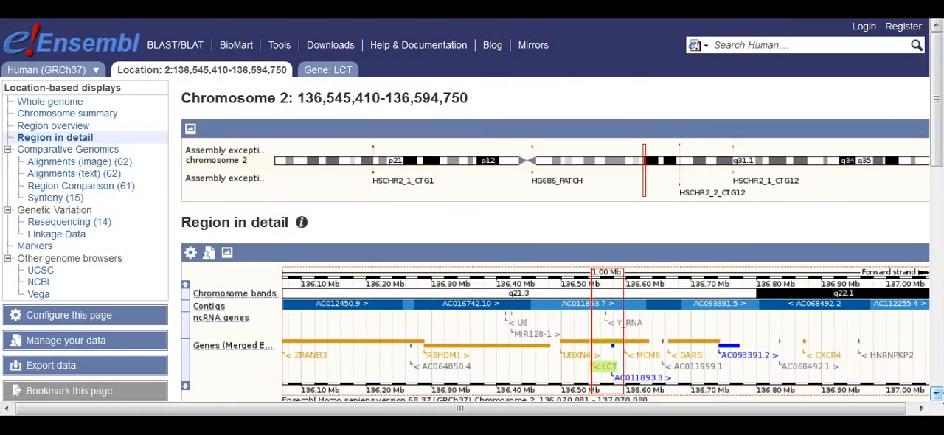
- Examine the LCT location page, covering the chromosome overview, the 1 Mb region panel and the detailed transcript tracks
{"action": "left_click", "coordinate": [936, 393]}
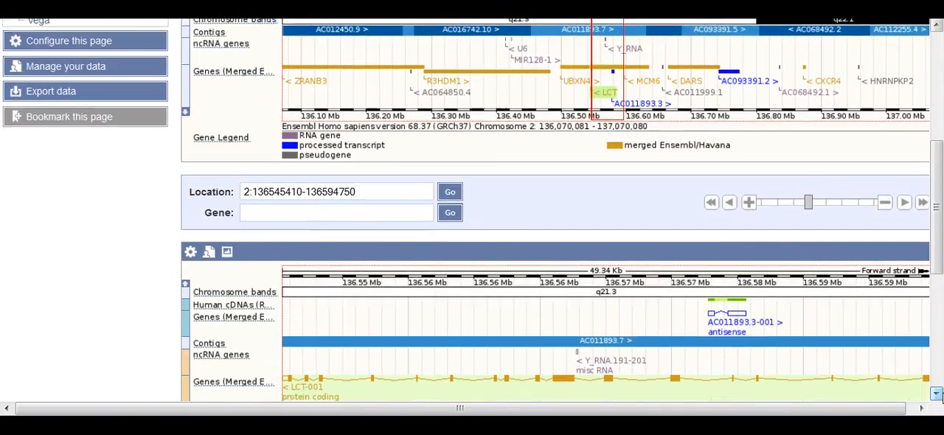
{"action": "left_click", "coordinate": [937, 393]}
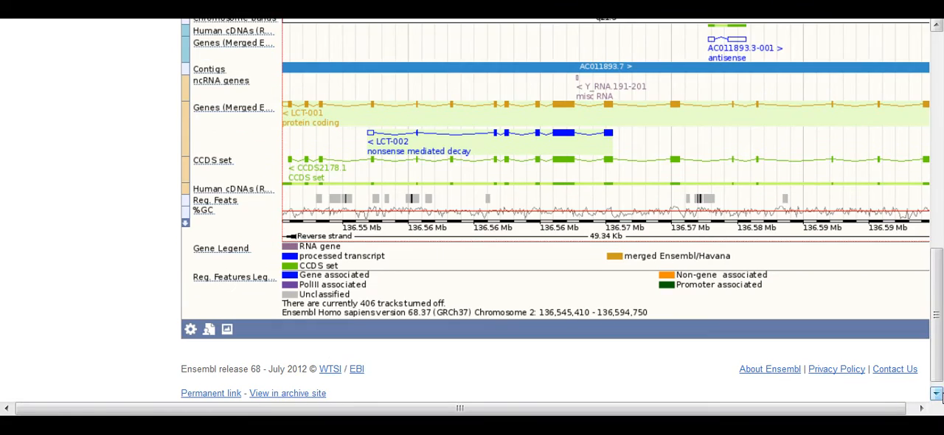
{"action": "left_click", "coordinate": [936, 393]}
{"action": "left_click_drag", "start_coordinate": [939, 260], "coordinate": [939, 42]}
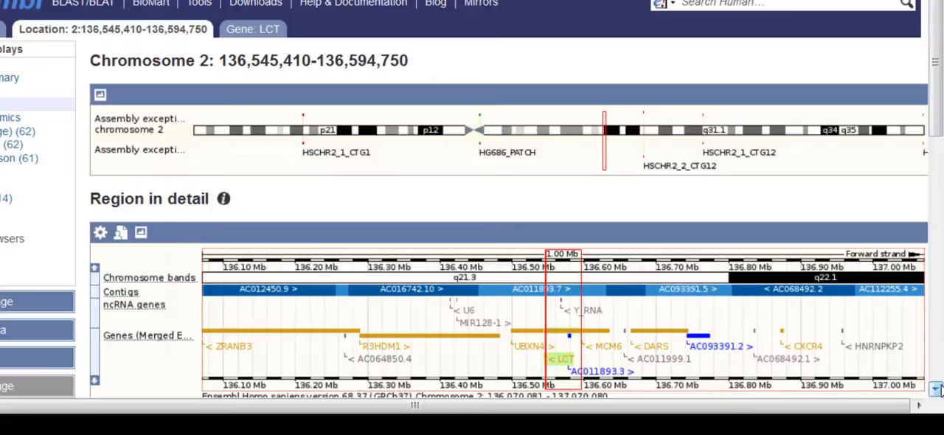
{"action": "scroll", "coordinate": [935, 389], "scroll_direction": "down", "scroll_amount": 5}
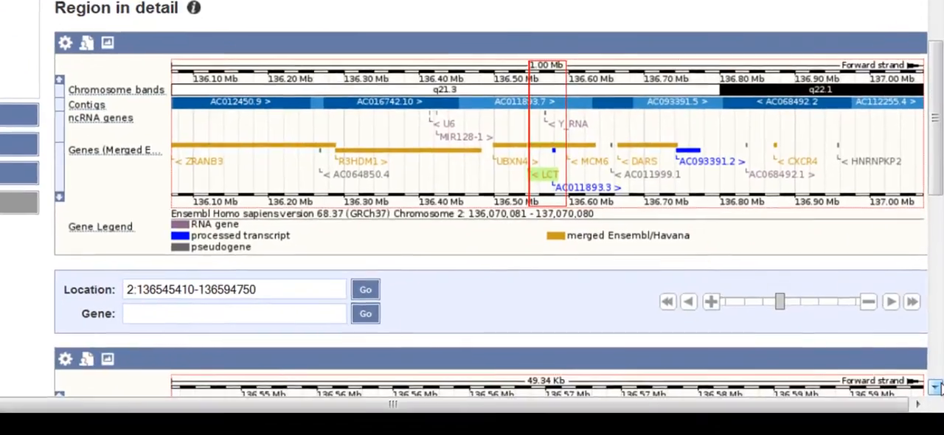
{"action": "left_click", "coordinate": [937, 388]}
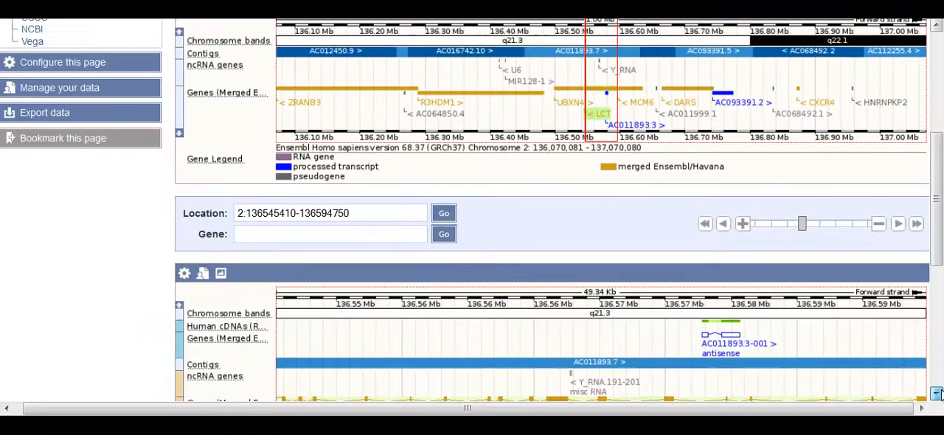
{"action": "left_click", "coordinate": [935, 394]}
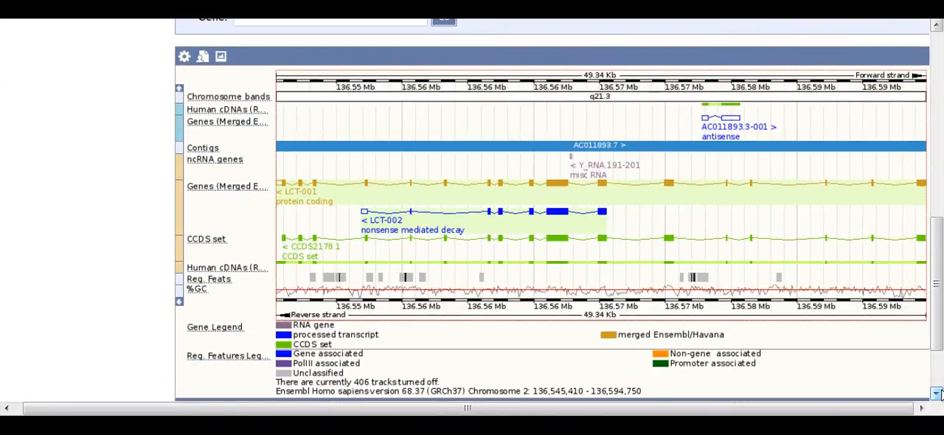
{"action": "scroll", "coordinate": [940, 399], "scroll_direction": "up", "scroll_amount": 1}
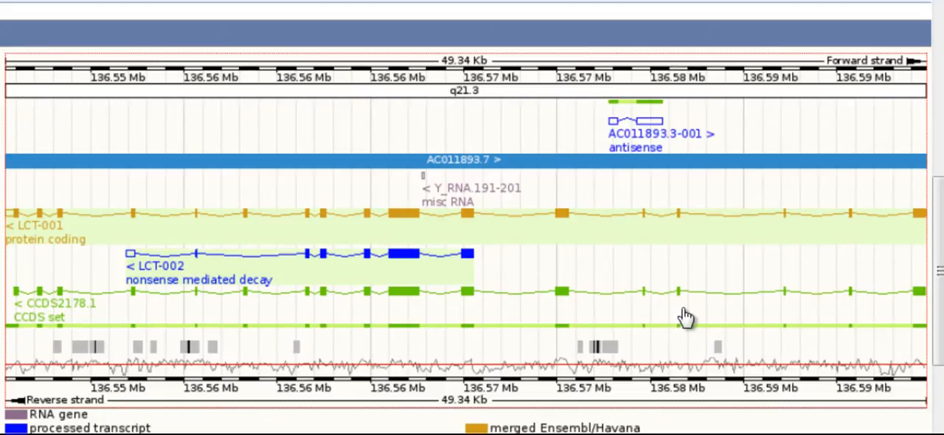
- Show the details of the LCT-001 transcript and move the information box clear of the gene tracks
{"action": "left_click", "coordinate": [410, 225]}
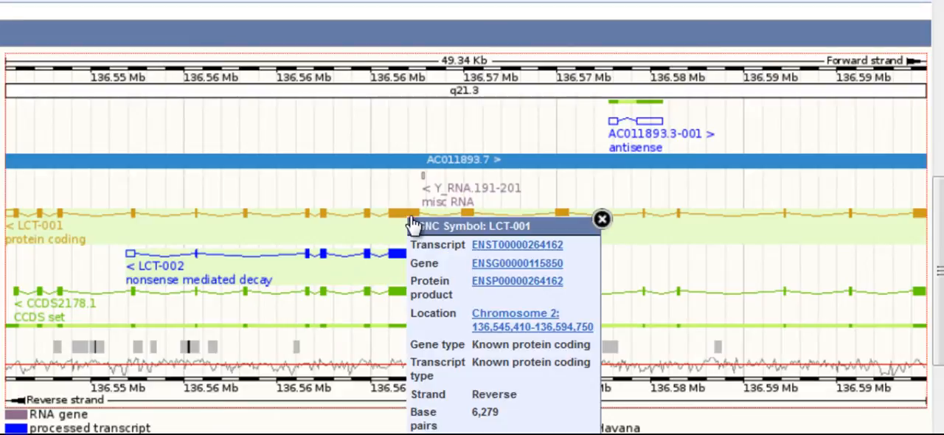
{"action": "left_click_drag", "start_coordinate": [532, 220], "coordinate": [565, 41]}
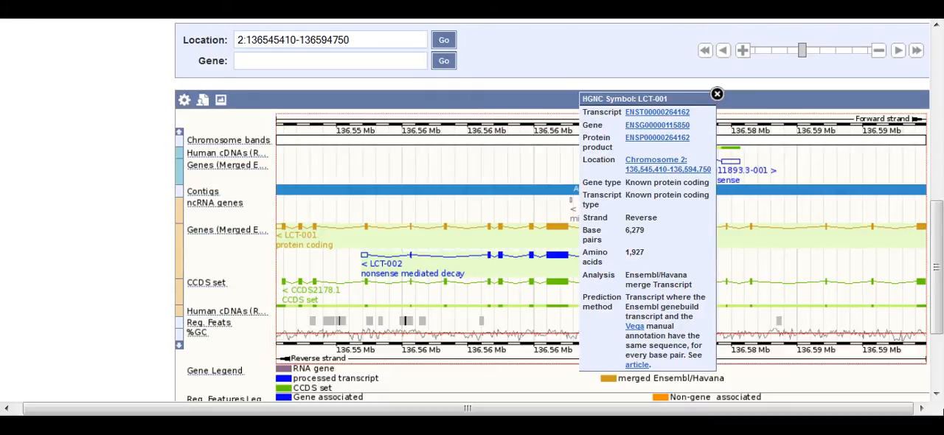
{"action": "left_click_drag", "start_coordinate": [942, 251], "coordinate": [943, 252]}
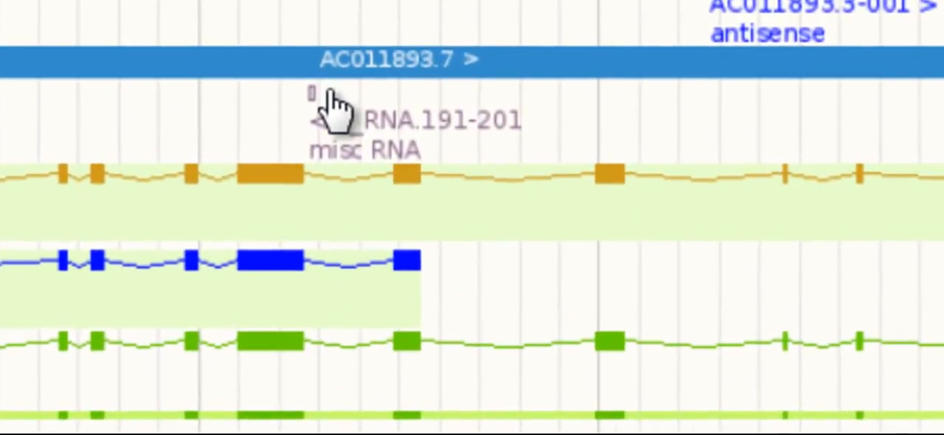
- Mark a region of about 2.69 kb around the large LCT exon and jump to it
{"action": "left_click_drag", "start_coordinate": [209, 139], "coordinate": [317, 215]}
{"action": "left_click", "coordinate": [516, 279]}
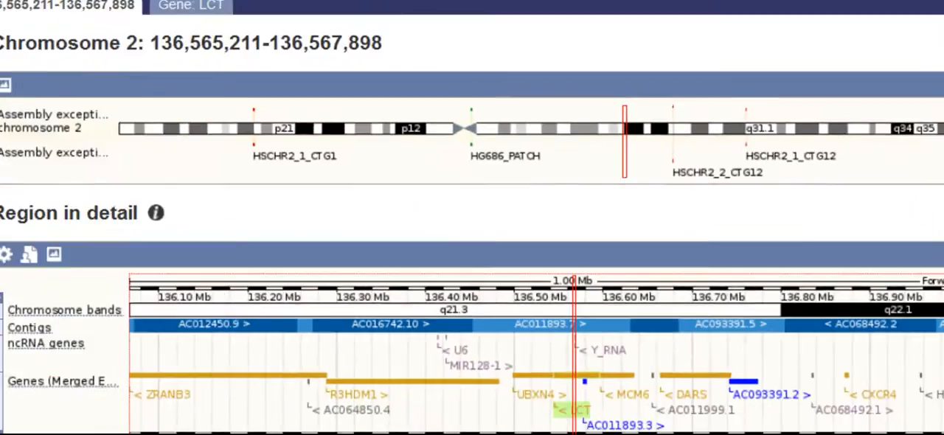
{"action": "scroll", "coordinate": [942, 249], "scroll_direction": "down", "scroll_amount": 10}
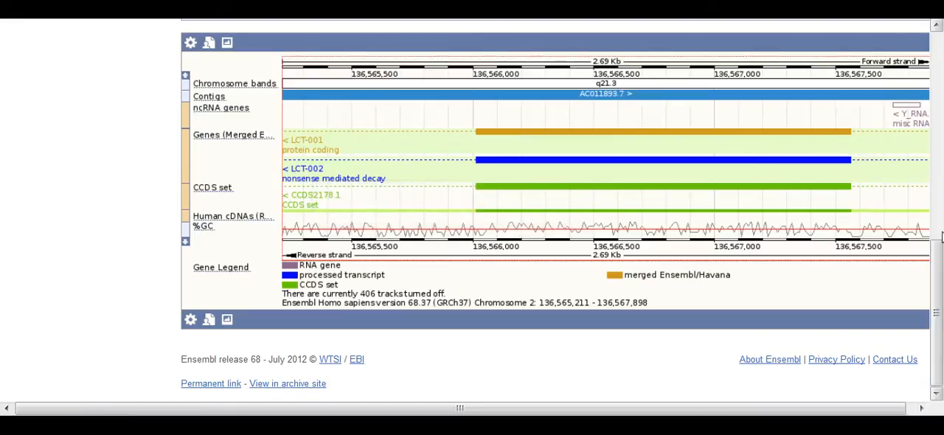
- Zoom the detailed region view out to 10000 bp and check the LCT exons in it
{"action": "scroll", "coordinate": [941, 248], "scroll_direction": "up", "scroll_amount": 5}
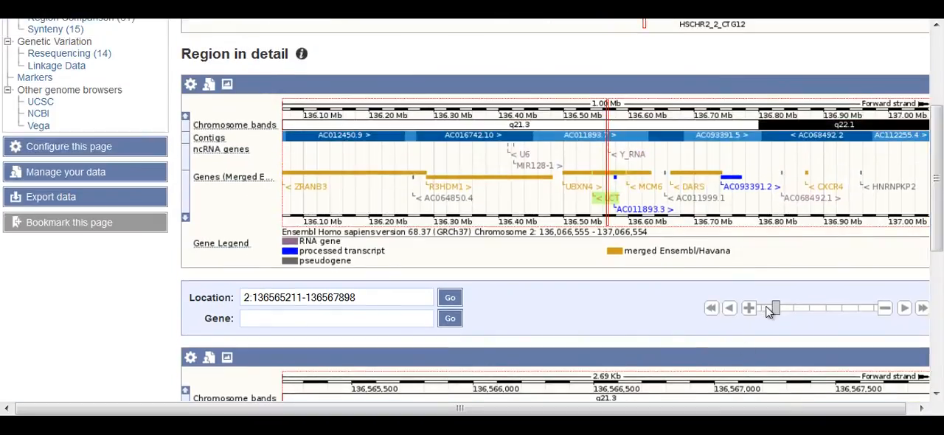
{"action": "left_click_drag", "start_coordinate": [783, 309], "coordinate": [793, 314]}
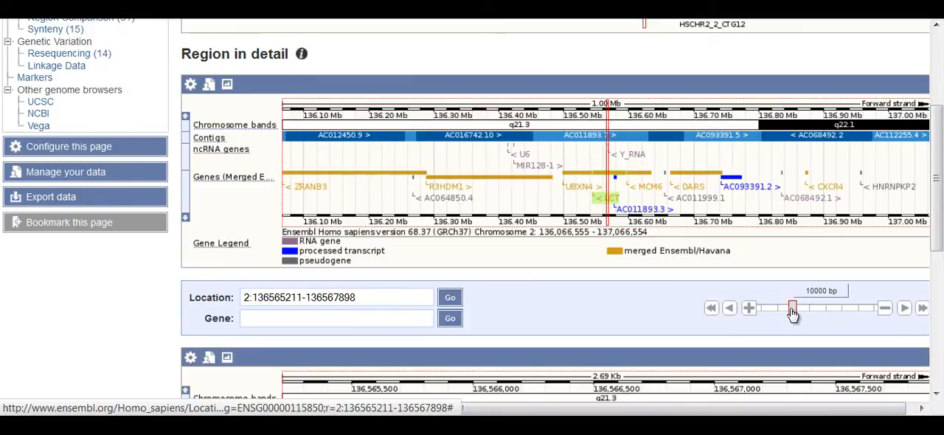
{"action": "scroll", "coordinate": [939, 366], "scroll_direction": "down", "scroll_amount": 5}
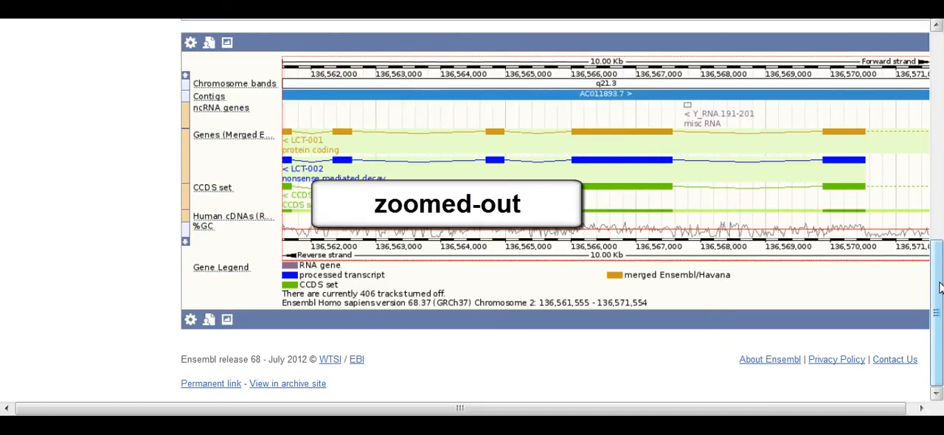
- Zoom the region in one level to 5 kb, and zoom back out to 10 kb
{"action": "scroll", "coordinate": [939, 360], "scroll_direction": "up", "scroll_amount": 3}
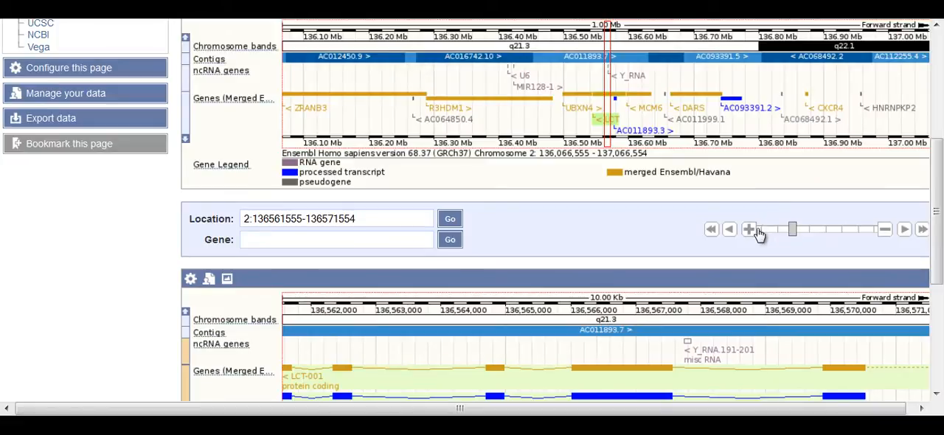
{"action": "left_click", "coordinate": [751, 233]}
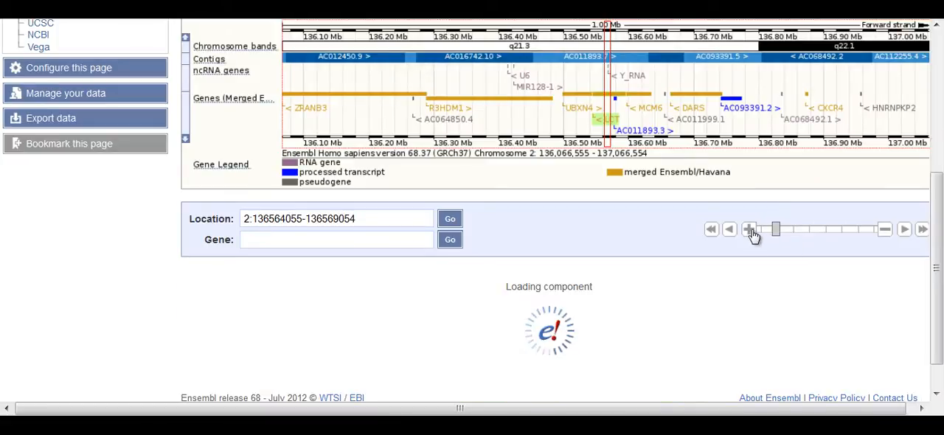
{"action": "scroll", "coordinate": [931, 313], "scroll_direction": "down", "scroll_amount": 2}
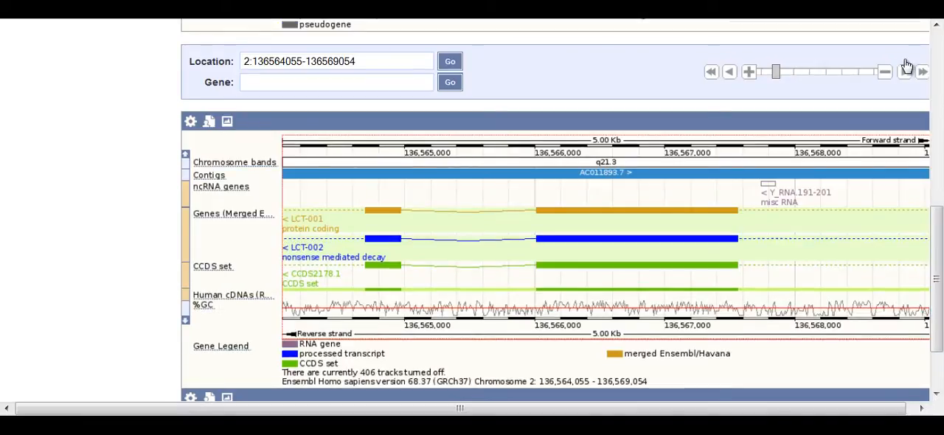
{"action": "left_click", "coordinate": [886, 71]}
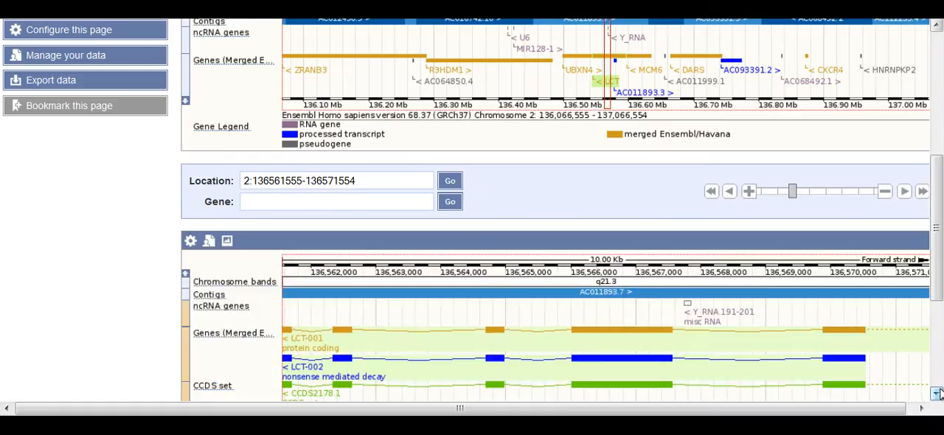
{"action": "scroll", "coordinate": [937, 393], "scroll_direction": "down", "scroll_amount": 3}
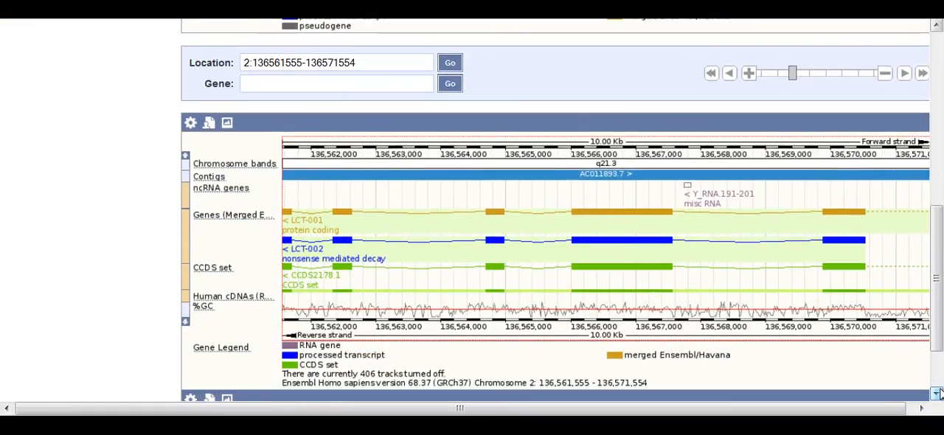
- Recentre the region view on the whole LCT-001 transcript using its chromosome 2 location link
{"action": "scroll", "coordinate": [937, 393], "scroll_direction": "down", "scroll_amount": 1}
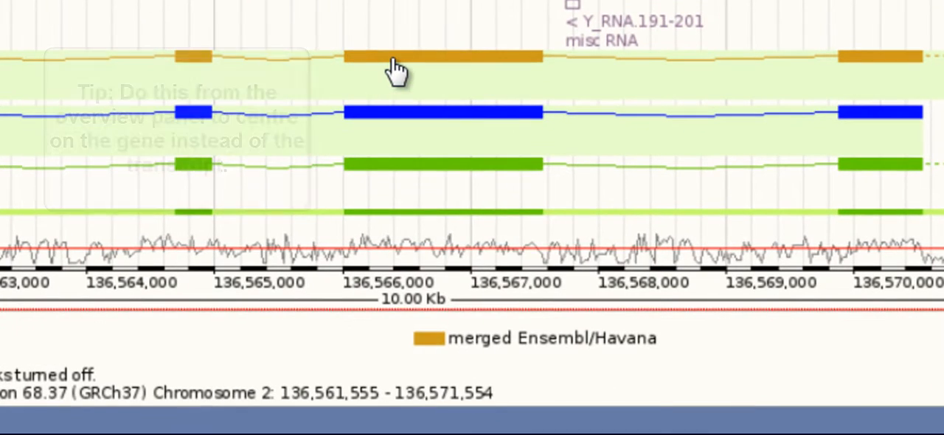
{"action": "left_click", "coordinate": [419, 73]}
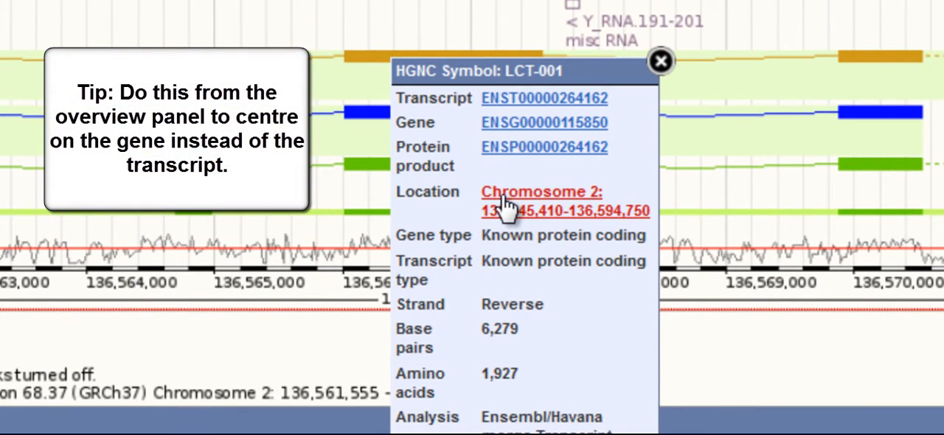
{"action": "left_click", "coordinate": [505, 200]}
{"action": "left_click", "coordinate": [938, 395]}
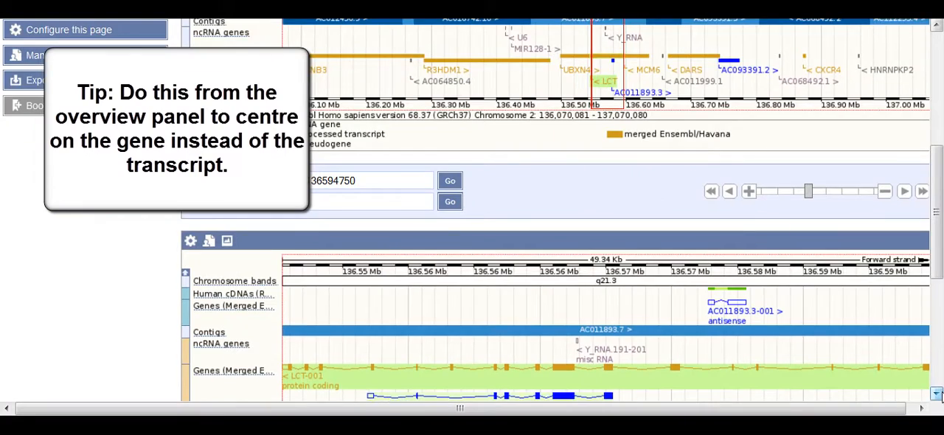
{"action": "scroll", "coordinate": [938, 395], "scroll_direction": "down", "scroll_amount": 5}
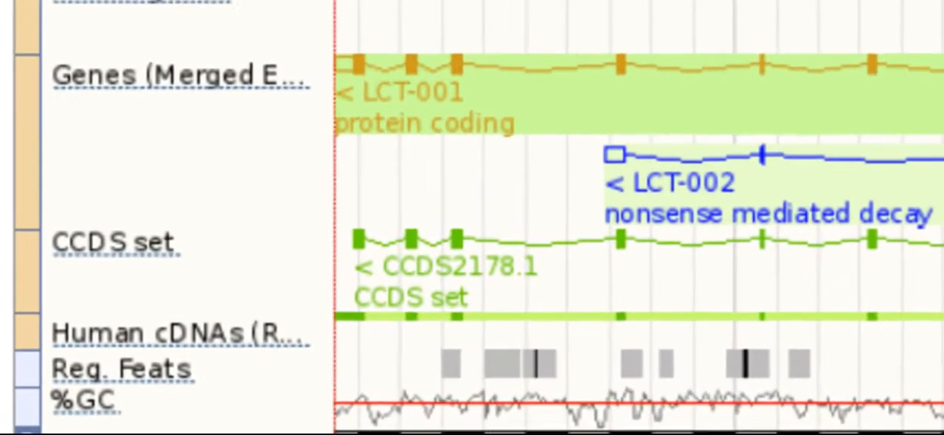
- Read the description and options of the merged Ensembl and Havana genes track
{"action": "left_click", "coordinate": [92, 75]}
{"action": "left_click", "coordinate": [87, 126]}
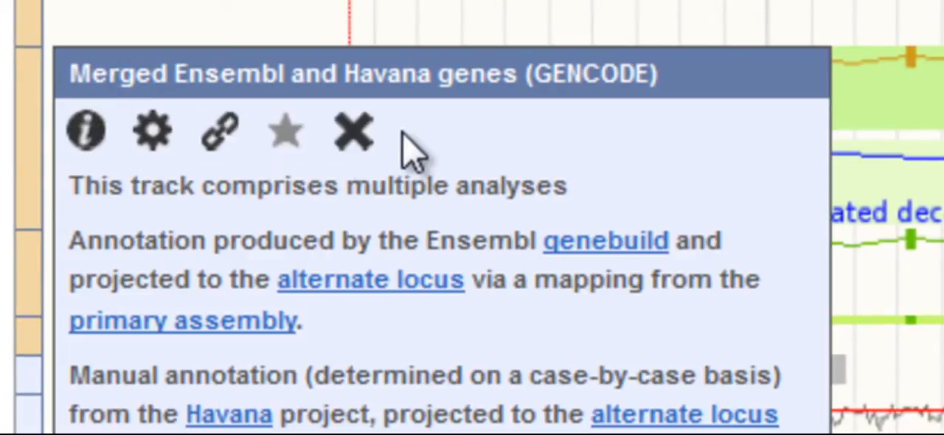
{"action": "left_click", "coordinate": [354, 131]}
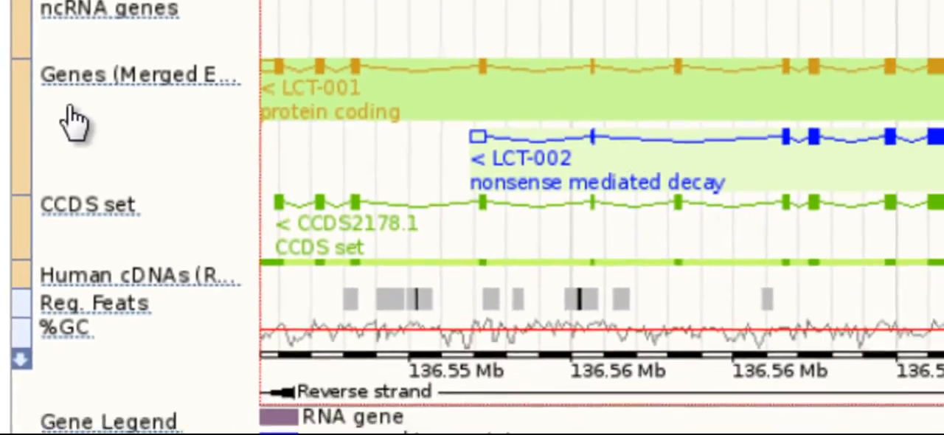
- Set the track style of the Human cDNAs (RefSeq/ENA) track to Normal in the detailed region image
{"action": "left_click", "coordinate": [156, 105]}
{"action": "mouse_move", "coordinate": [97, 104]}
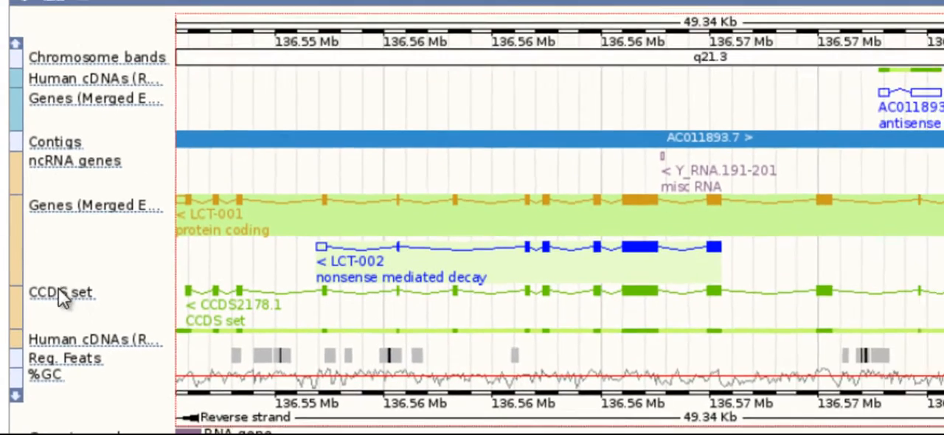
{"action": "mouse_move", "coordinate": [69, 195]}
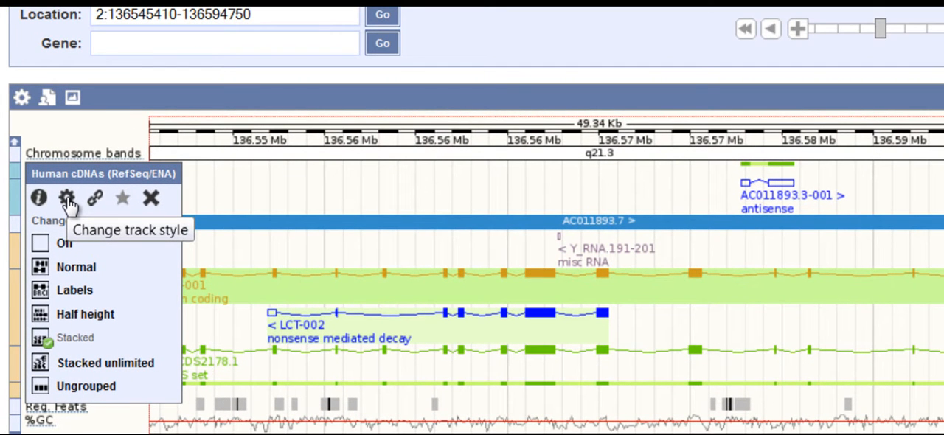
{"action": "left_click", "coordinate": [38, 269]}
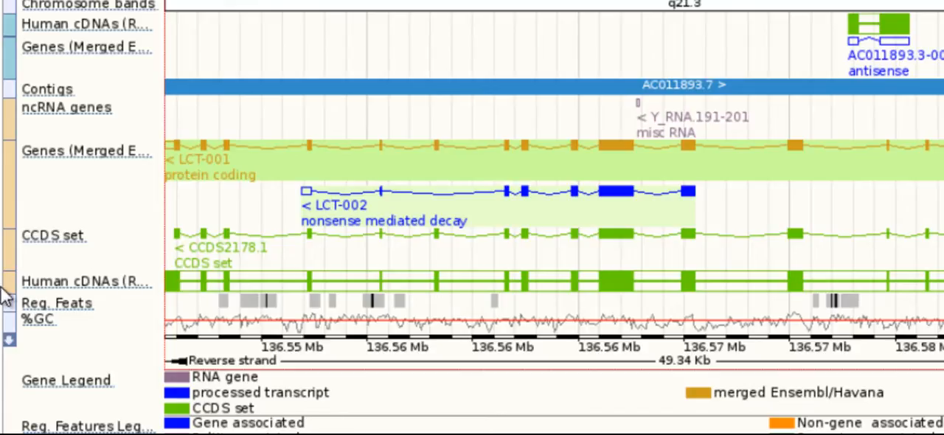
- Move the reverse-strand Human cDNAs track directly above the merged genes track, and view the details of its X07994.1 alignment
{"action": "left_click_drag", "start_coordinate": [6, 278], "coordinate": [6, 175]}
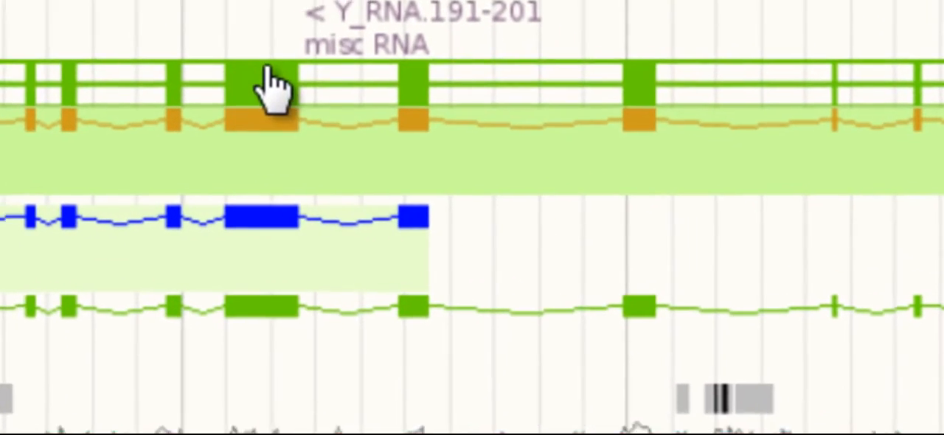
{"action": "left_click", "coordinate": [422, 127]}
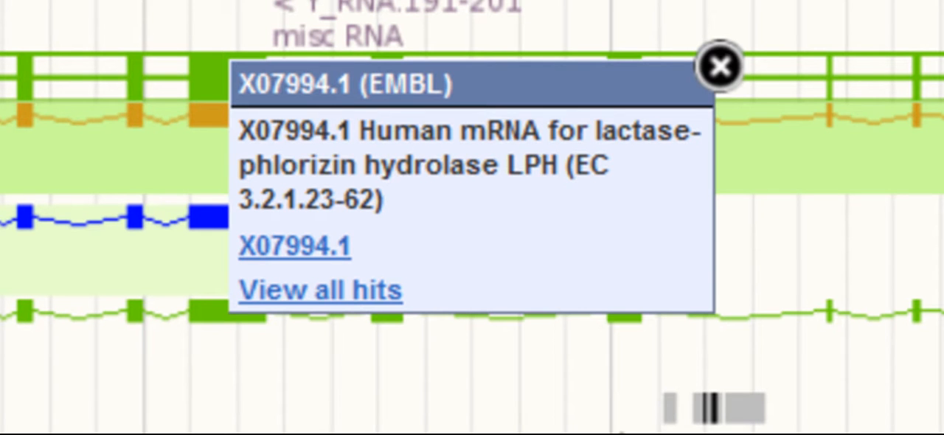
{"action": "left_click", "coordinate": [721, 66]}
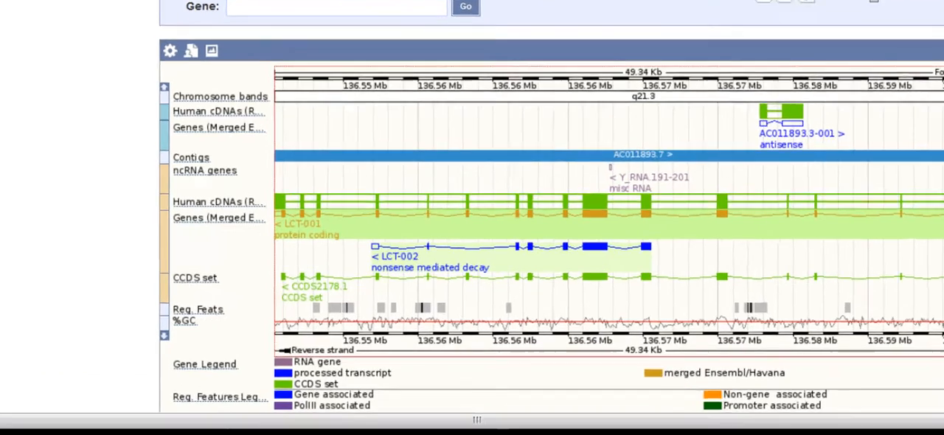
- Open the page configuration and look through the region image's active tracks and track categories, including Regulation
{"action": "left_click", "coordinate": [938, 394]}
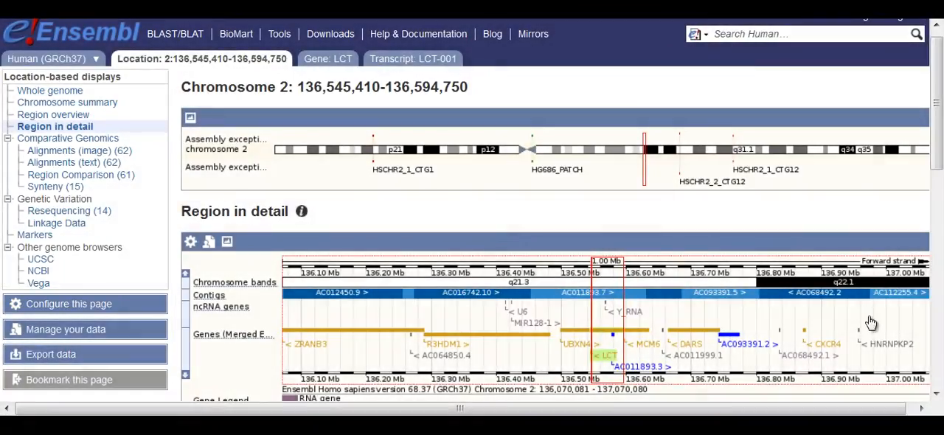
{"action": "left_click", "coordinate": [68, 304]}
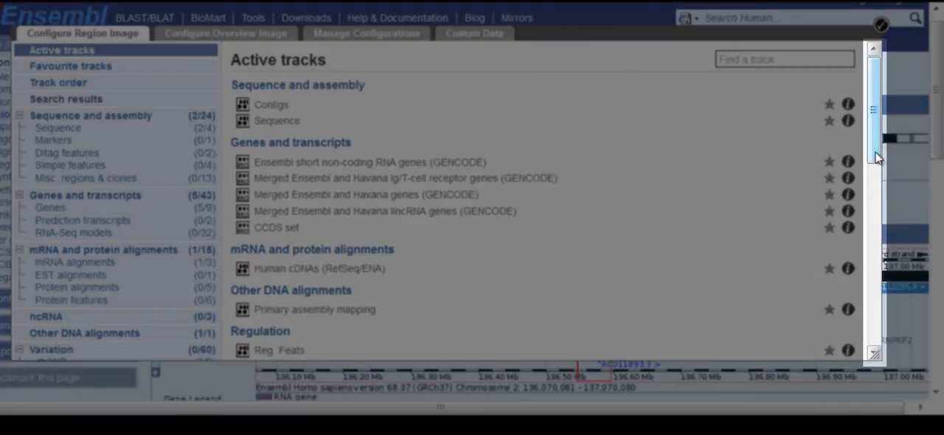
{"action": "left_click_drag", "start_coordinate": [878, 158], "coordinate": [878, 265]}
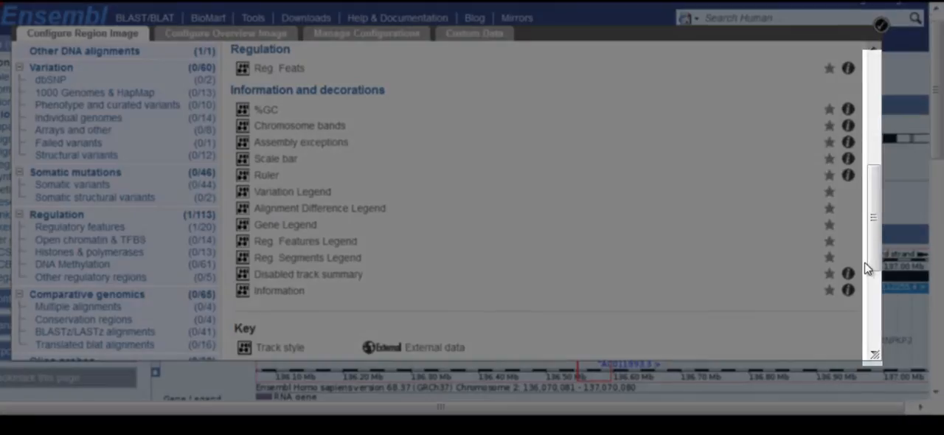
{"action": "left_click_drag", "start_coordinate": [868, 269], "coordinate": [876, 332]}
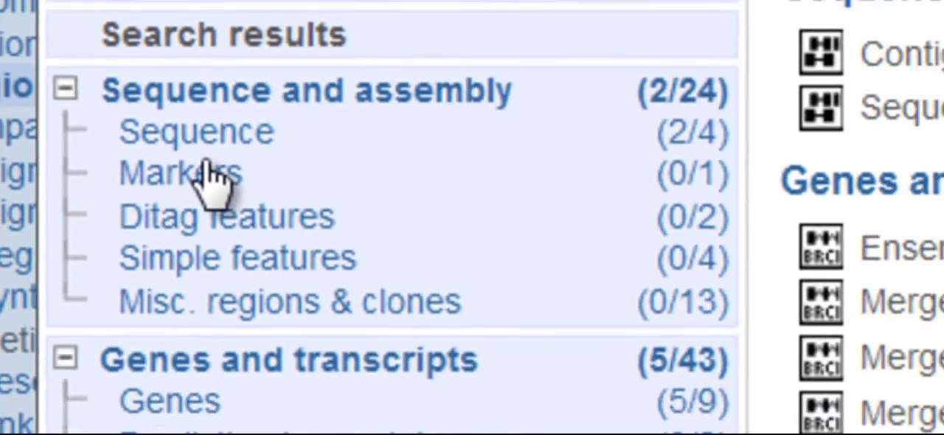
- Turn on the Marker track for the region image, and mark it as a favourite after showing its description
{"action": "left_click", "coordinate": [245, 182]}
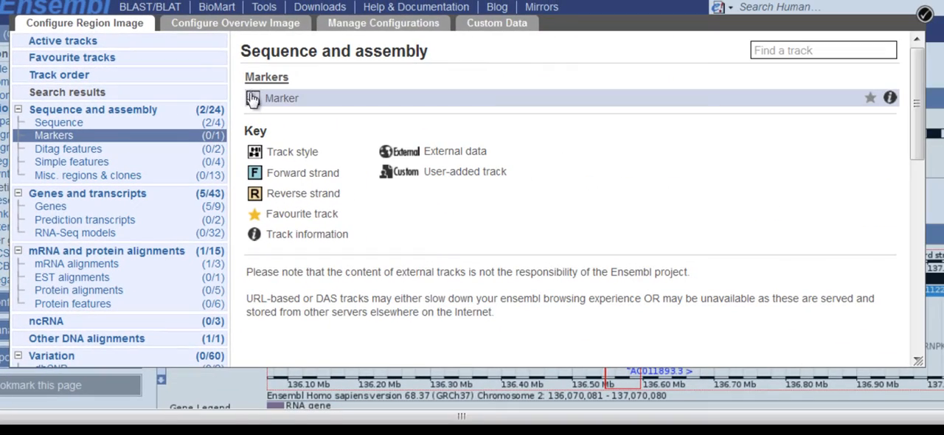
{"action": "left_click", "coordinate": [502, 78]}
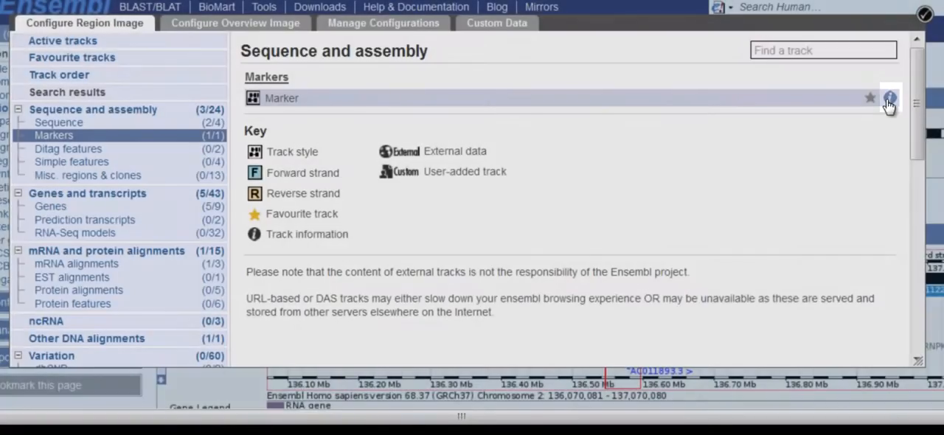
{"action": "left_click", "coordinate": [891, 97]}
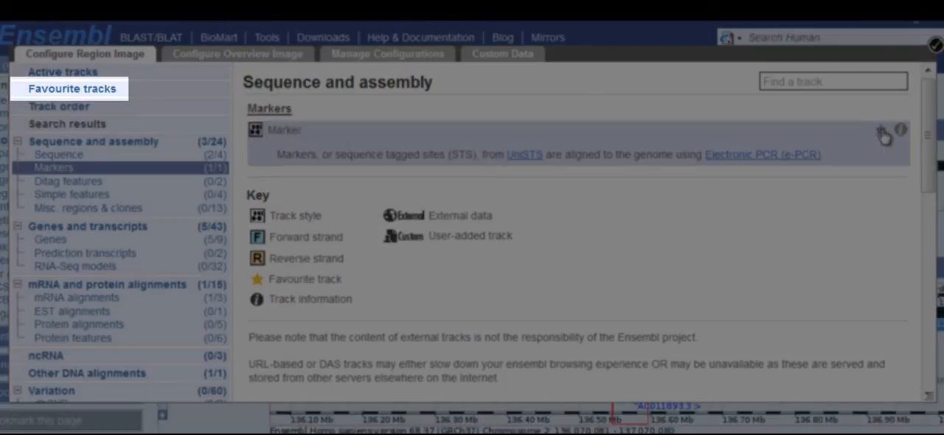
{"action": "left_click", "coordinate": [879, 130]}
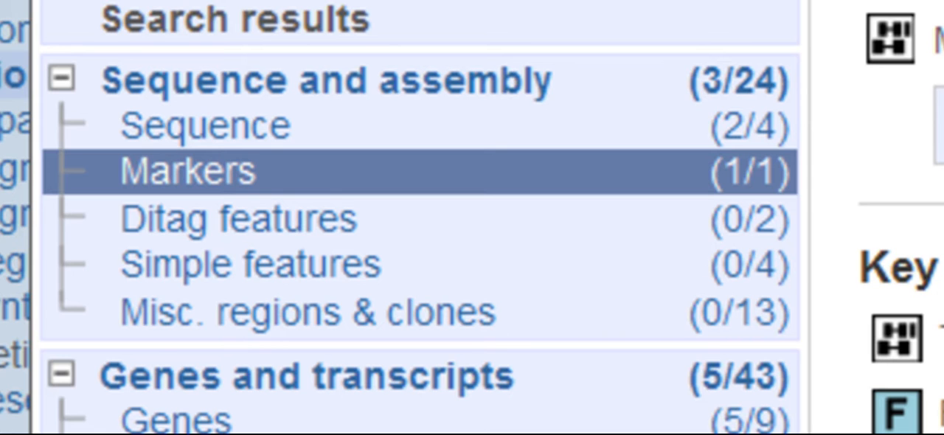
- Turn on the Tilepath track under Misc. regions & clones and show its description
{"action": "left_click", "coordinate": [323, 313]}
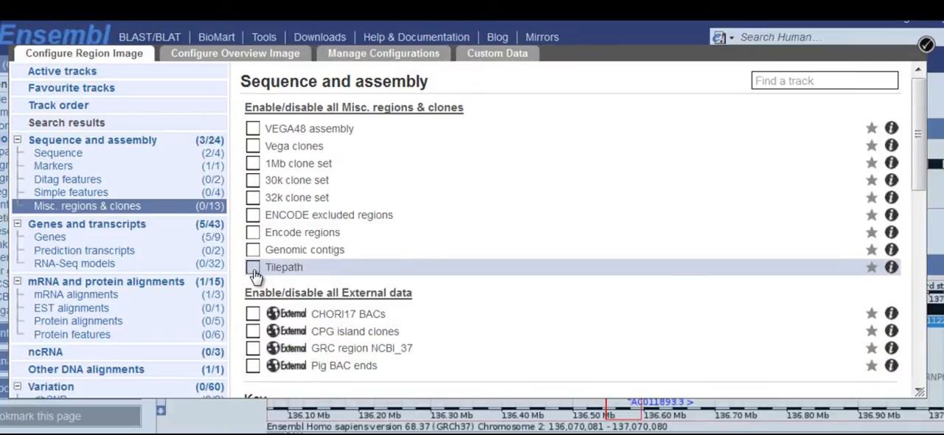
{"action": "left_click", "coordinate": [252, 269]}
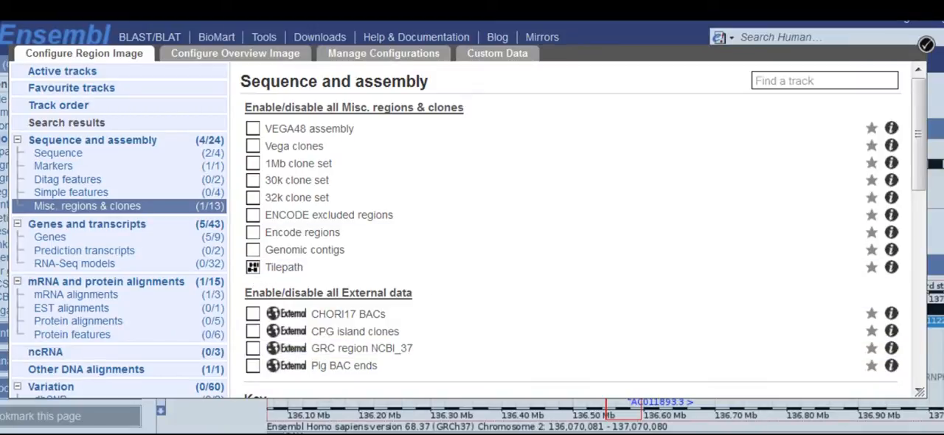
{"action": "left_click", "coordinate": [891, 268]}
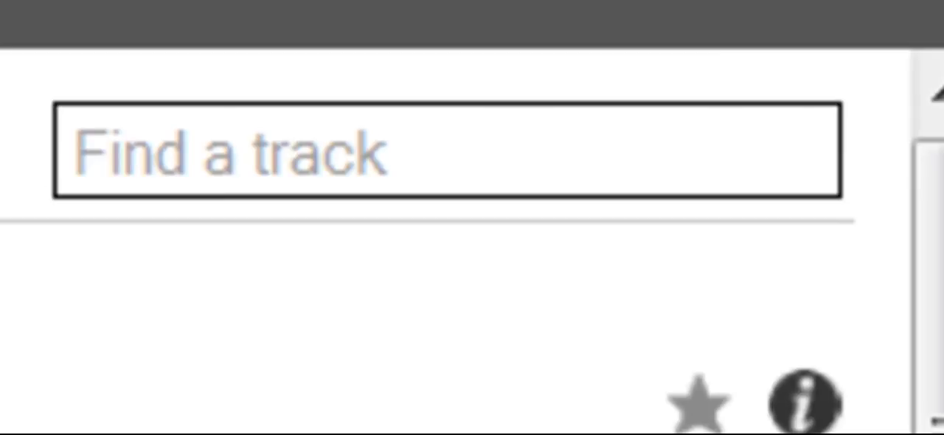
- Search the region image's track list for "Mar"
{"action": "left_click", "coordinate": [390, 188]}
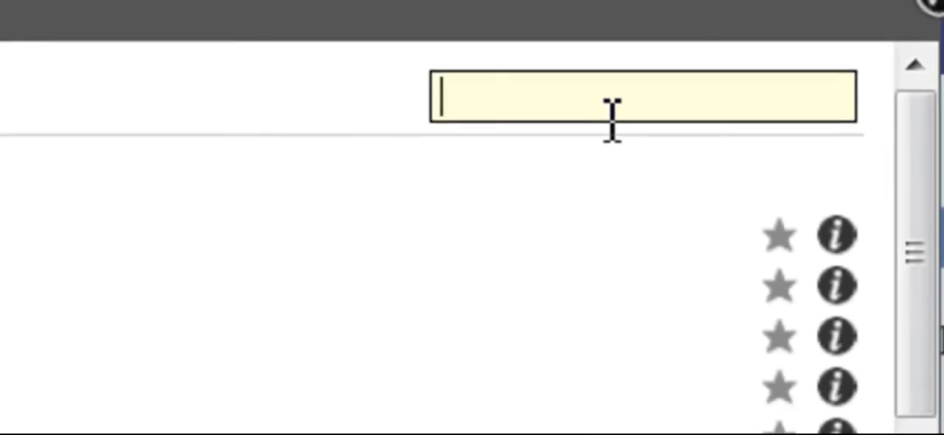
{"action": "type", "text": "Mar"}
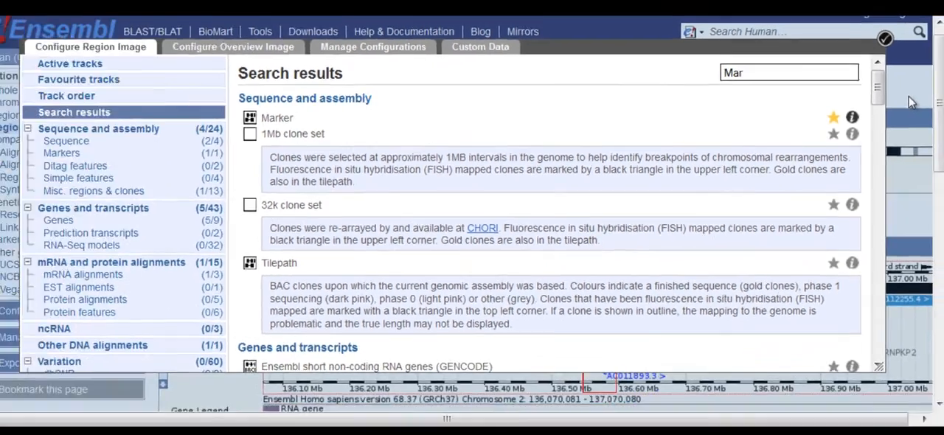
- Apply the track configuration and check the Marker and Tilepath tracks in the detailed region image
{"action": "left_click", "coordinate": [910, 97]}
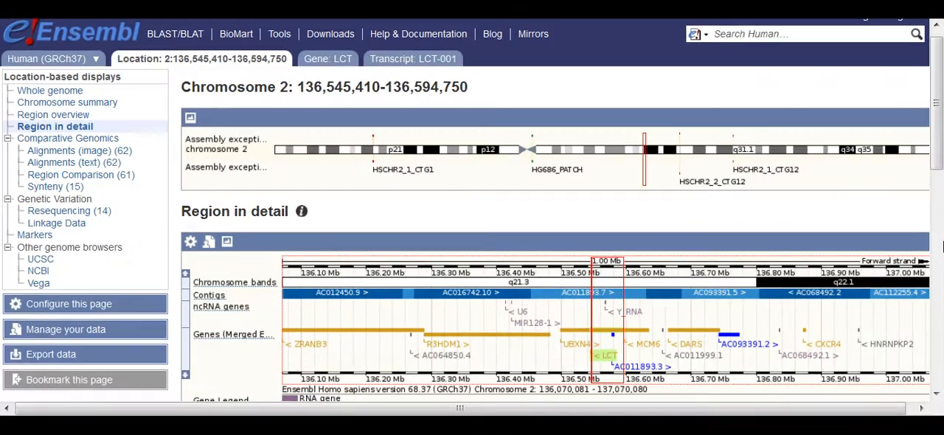
{"action": "left_click_drag", "start_coordinate": [937, 78], "coordinate": [937, 73]}
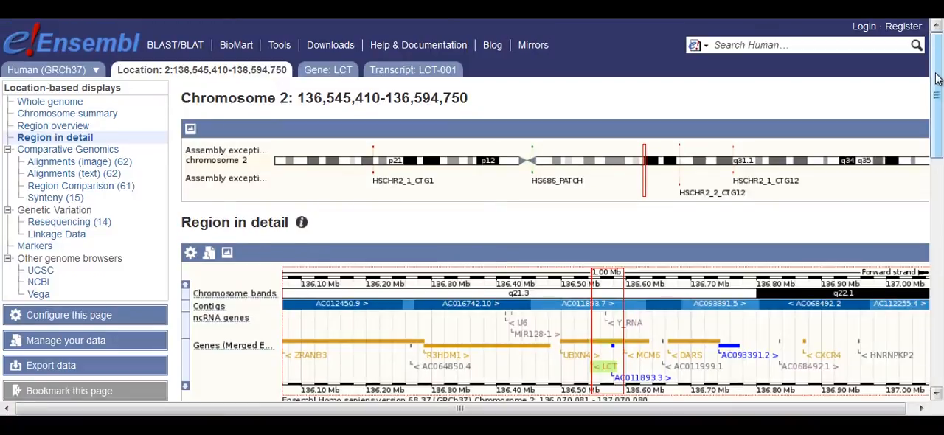
{"action": "left_click_drag", "start_coordinate": [937, 77], "coordinate": [938, 247]}
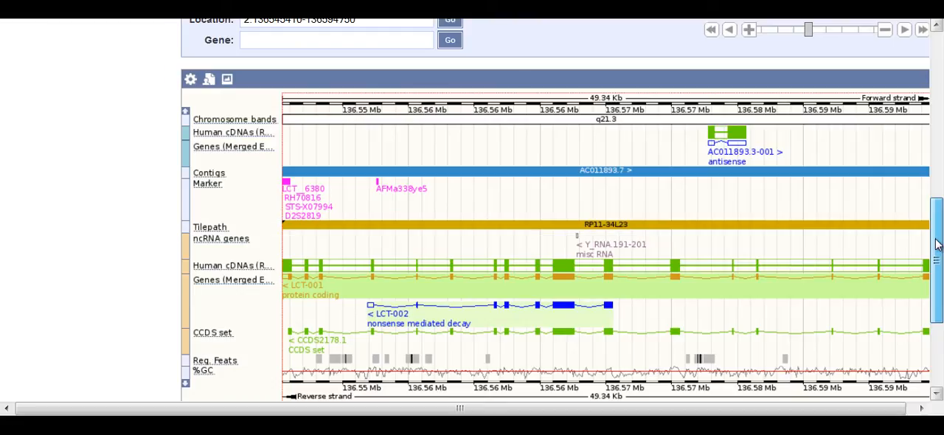
{"action": "left_click_drag", "start_coordinate": [936, 239], "coordinate": [936, 240]}
{"action": "scroll", "coordinate": [938, 245], "scroll_direction": "up", "scroll_amount": 3}
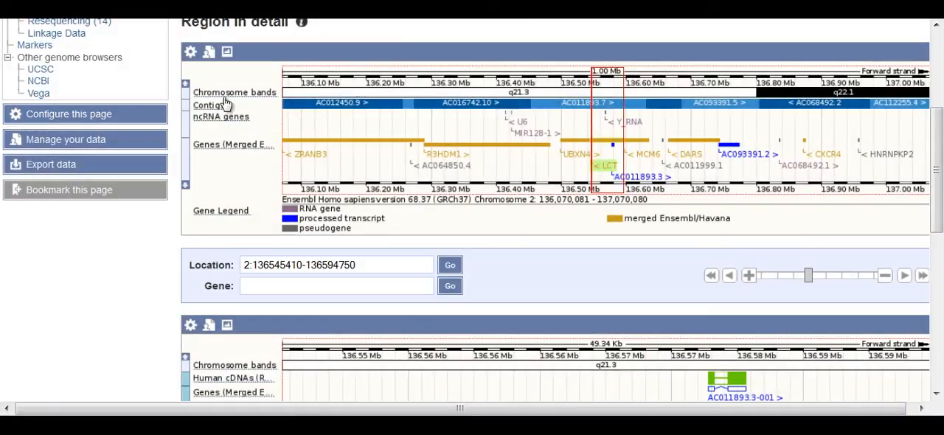
- View the active tracks of the overview image in the page configuration, and close the configuration
{"action": "left_click", "coordinate": [125, 118]}
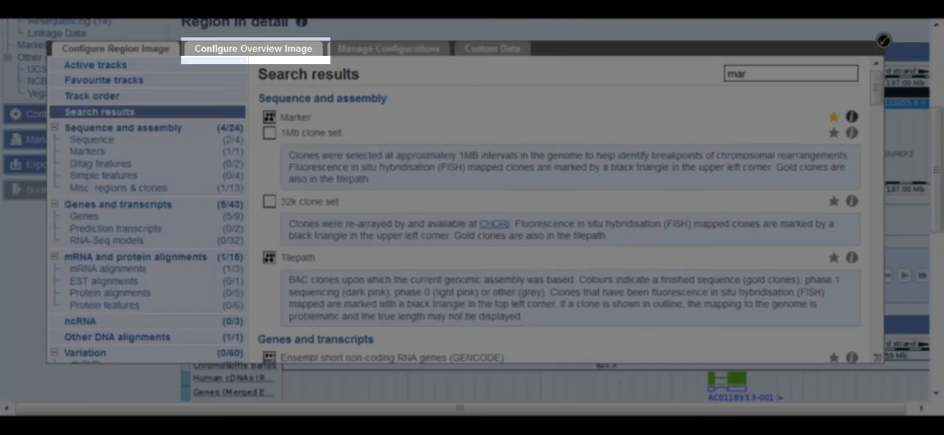
{"action": "left_click", "coordinate": [315, 52]}
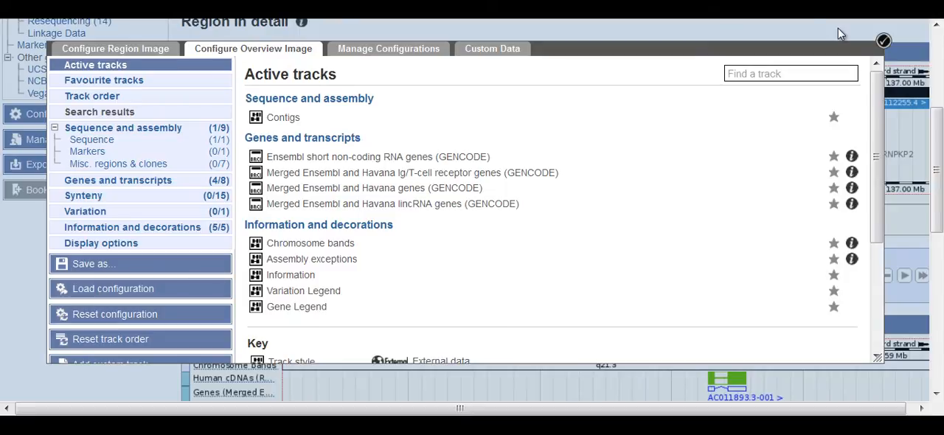
{"action": "left_click", "coordinate": [885, 40]}
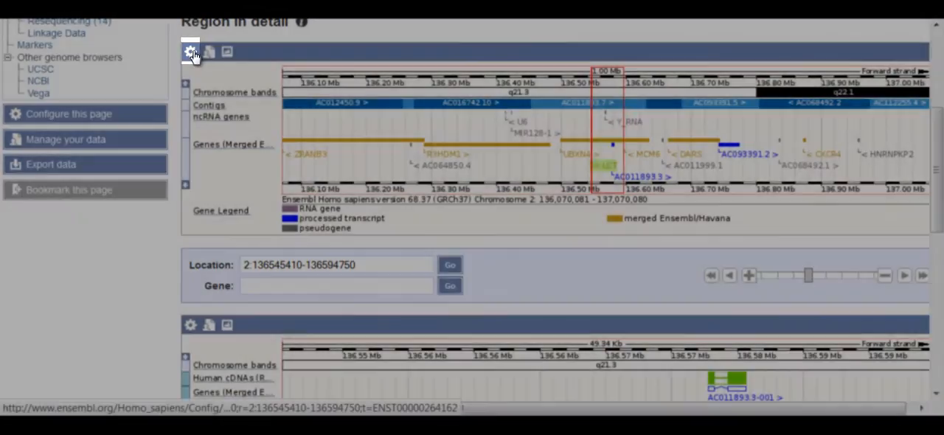
- Turn on the Marker track for the overview image from its own configuration, and apply the change
{"action": "left_click", "coordinate": [191, 51]}
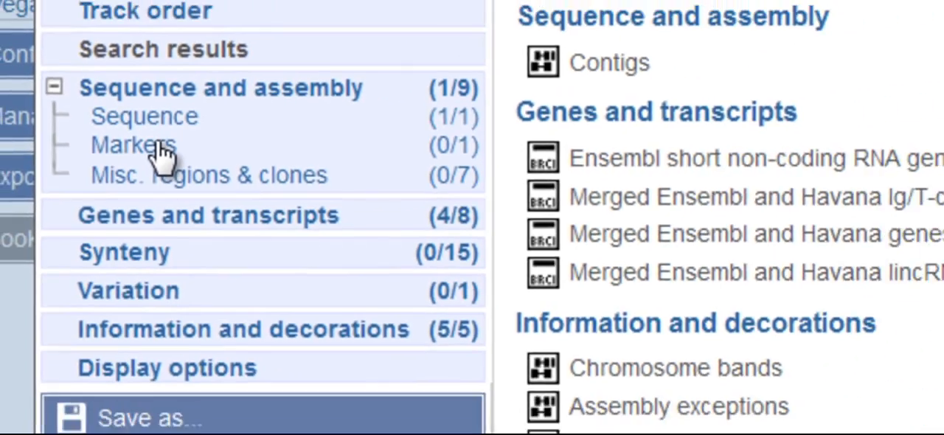
{"action": "left_click", "coordinate": [190, 145]}
{"action": "left_click", "coordinate": [264, 116]}
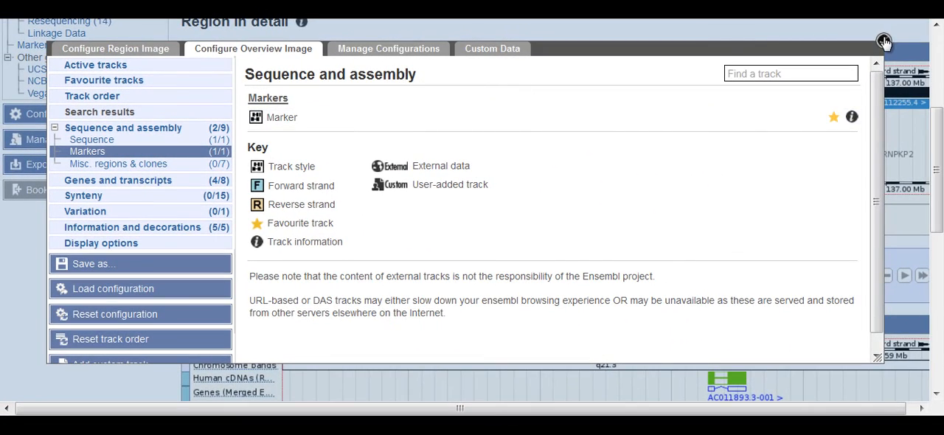
{"action": "left_click", "coordinate": [883, 41]}
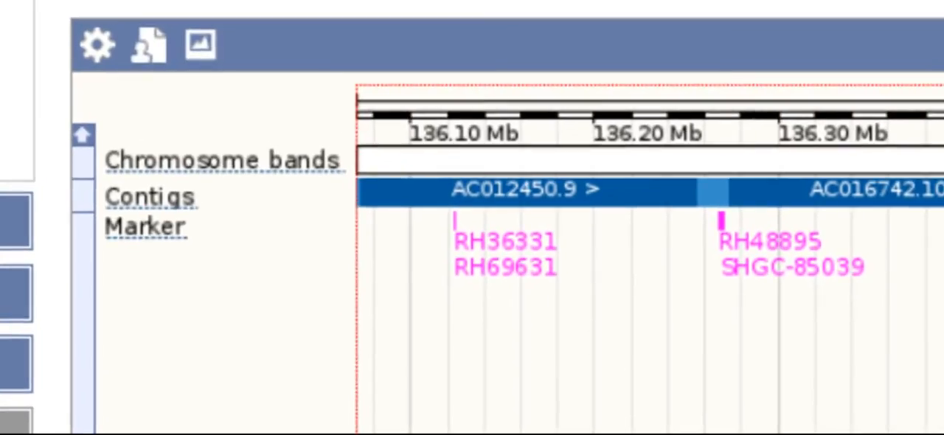
{"action": "left_click", "coordinate": [209, 50]}
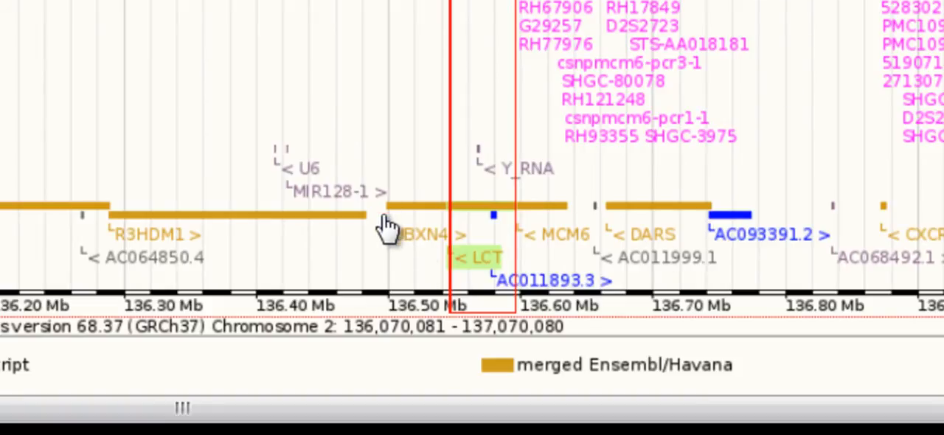
{"action": "left_click", "coordinate": [460, 256]}
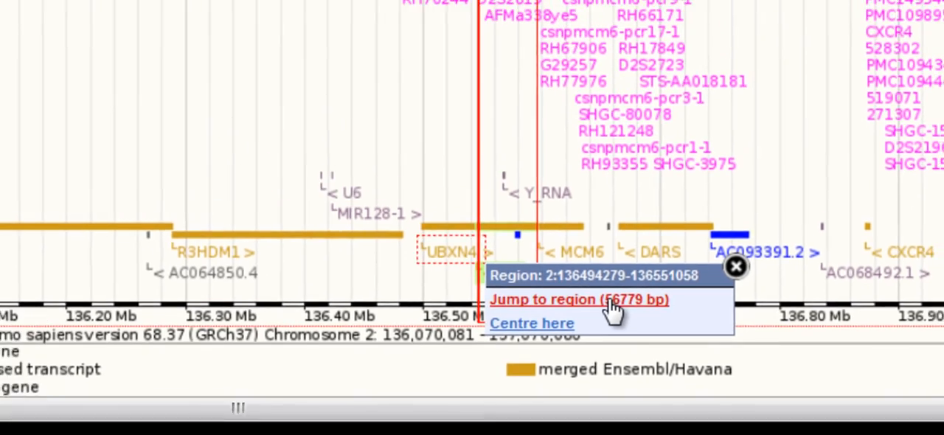
{"action": "left_click", "coordinate": [601, 288]}
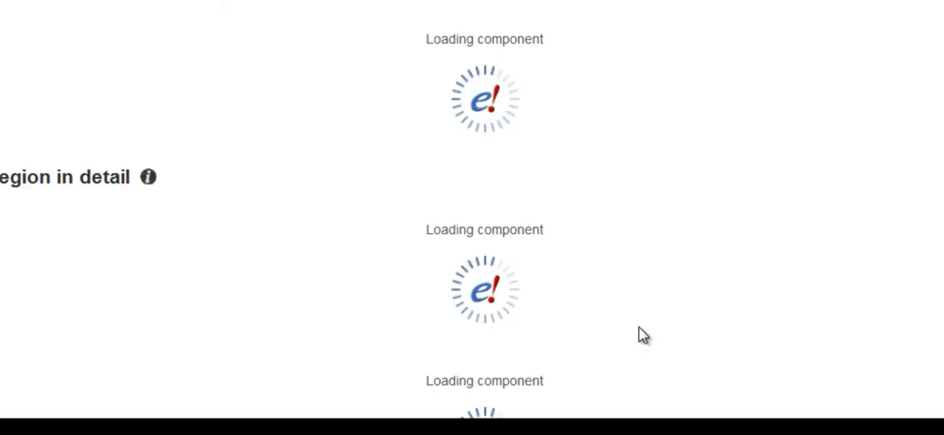
{"action": "scroll", "coordinate": [941, 164], "scroll_direction": "down", "scroll_amount": 5}
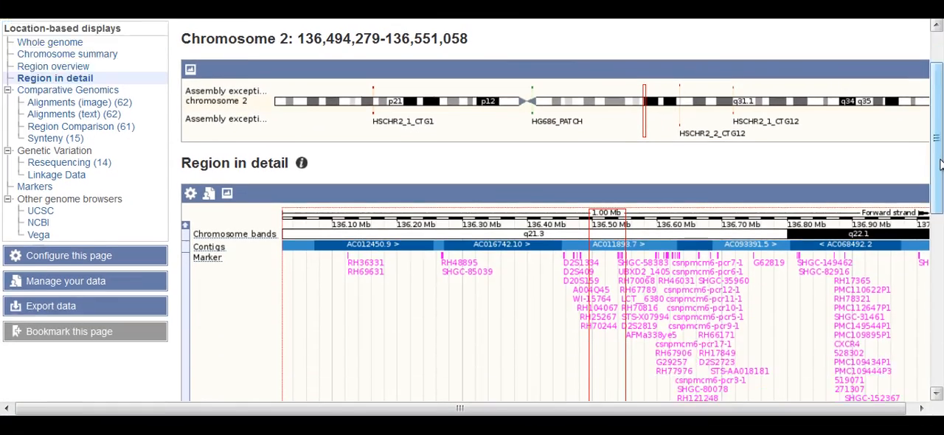
{"action": "scroll", "coordinate": [940, 164], "scroll_direction": "down", "scroll_amount": 5}
{"action": "scroll", "coordinate": [940, 163], "scroll_direction": "down", "scroll_amount": 1}
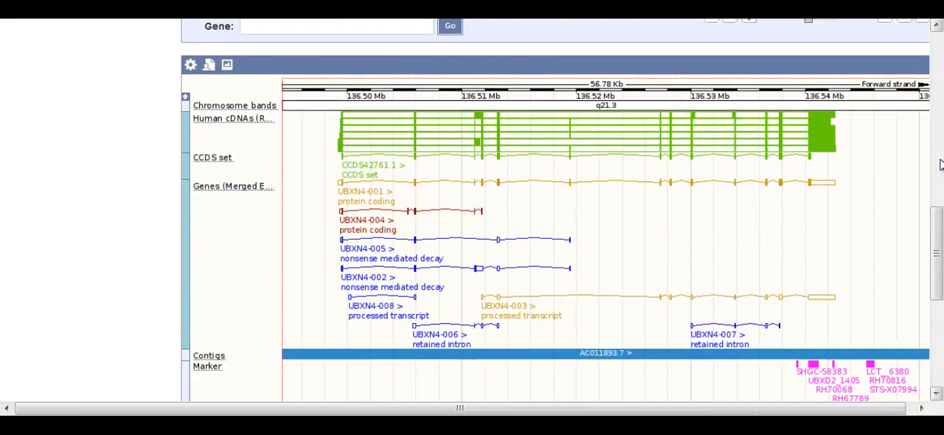
{"action": "scroll", "coordinate": [941, 164], "scroll_direction": "up", "scroll_amount": 5}
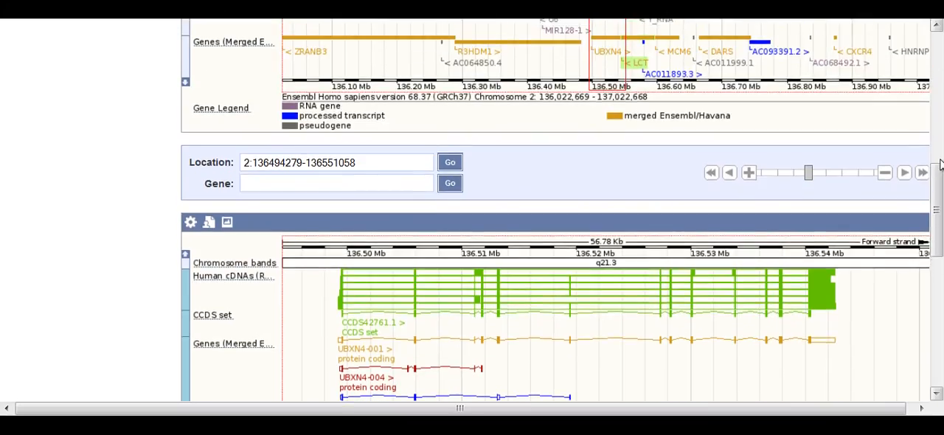
{"action": "scroll", "coordinate": [940, 164], "scroll_direction": "up", "scroll_amount": 5}
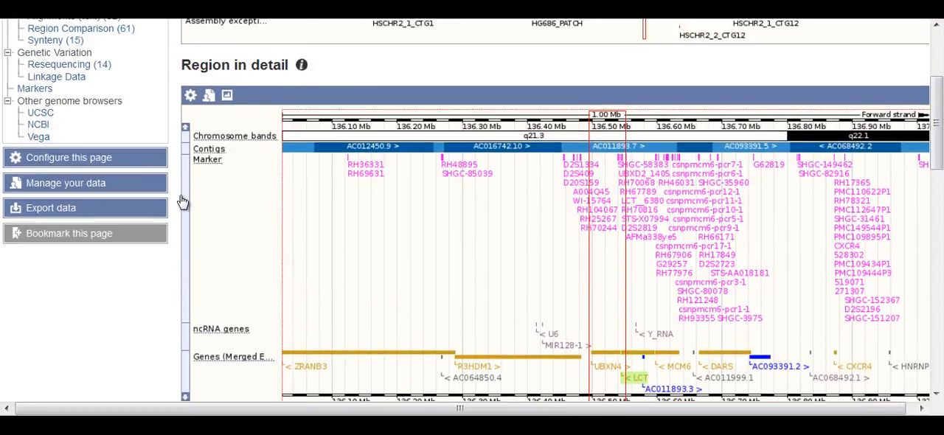
- In the page configuration's RNA-Seq models, turn on the Brain intron-spanning reads track with the Variable height style
{"action": "left_click", "coordinate": [127, 169]}
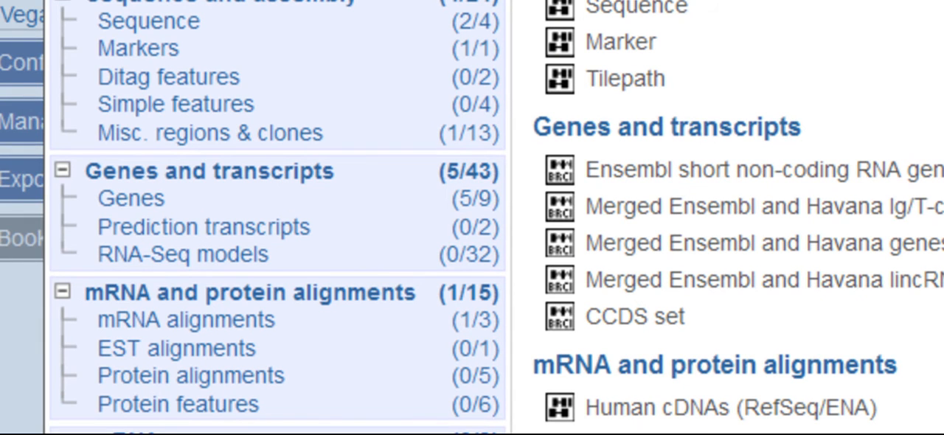
{"action": "left_click", "coordinate": [222, 256]}
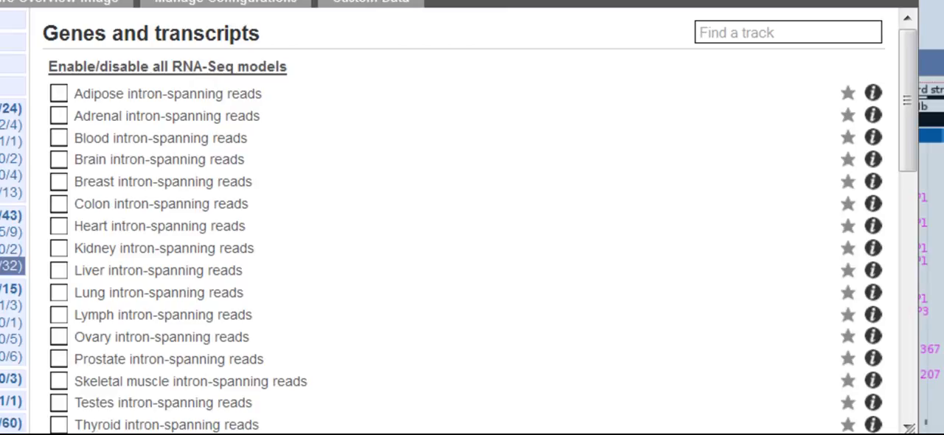
{"action": "left_click", "coordinate": [60, 170]}
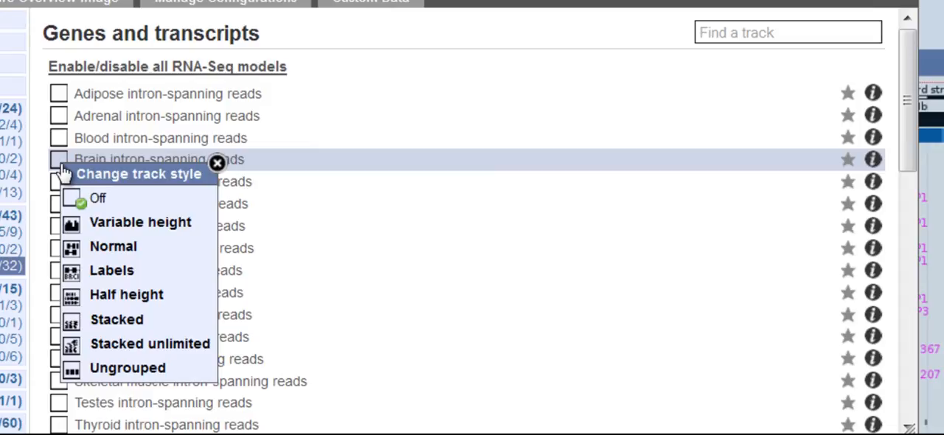
{"action": "left_click", "coordinate": [77, 225]}
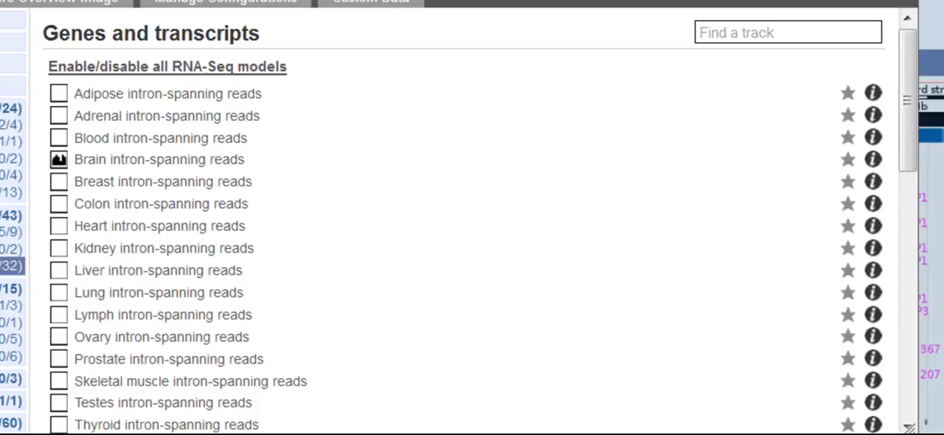
- Turn on the Brain RNASeq genes track as Expanded with labels, and apply the configuration to the region image
{"action": "left_click_drag", "start_coordinate": [913, 104], "coordinate": [910, 243]}
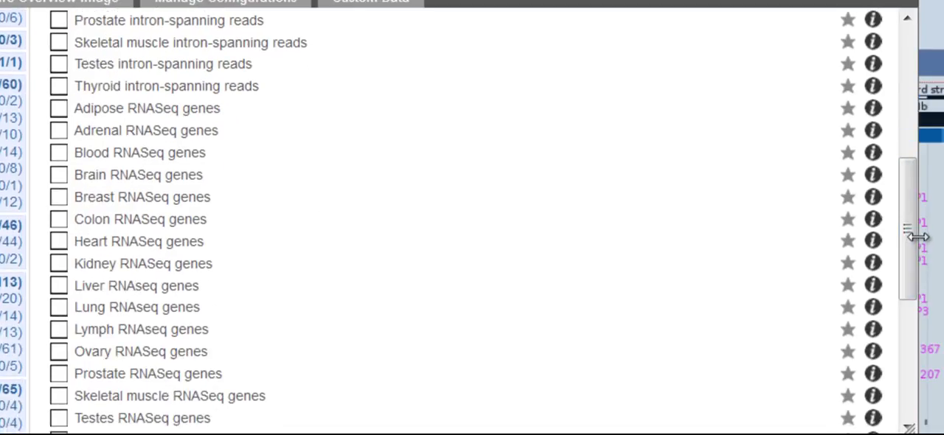
{"action": "left_click", "coordinate": [58, 176]}
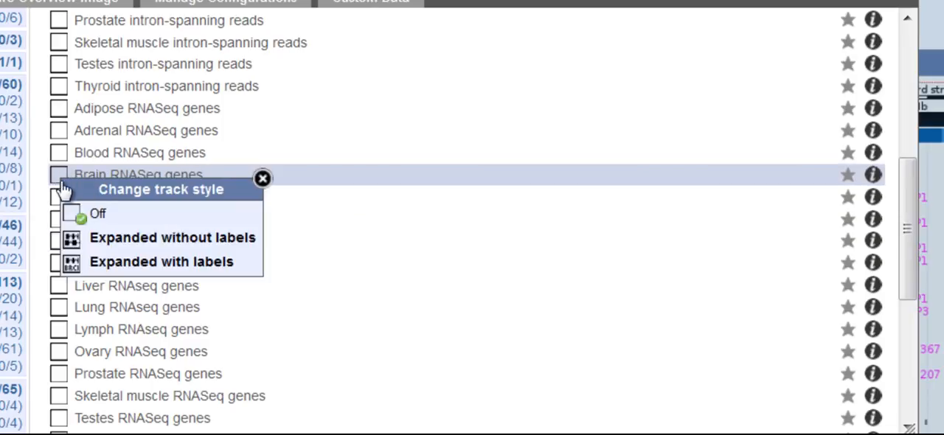
{"action": "left_click", "coordinate": [104, 267]}
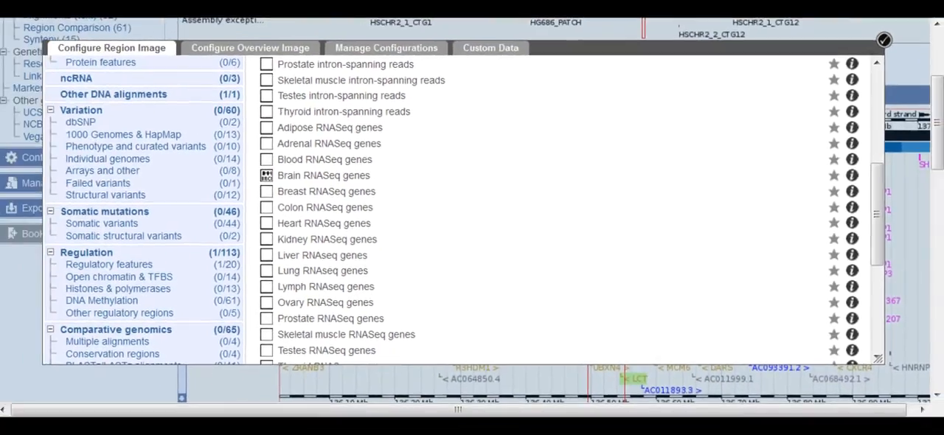
{"action": "left_click", "coordinate": [884, 44]}
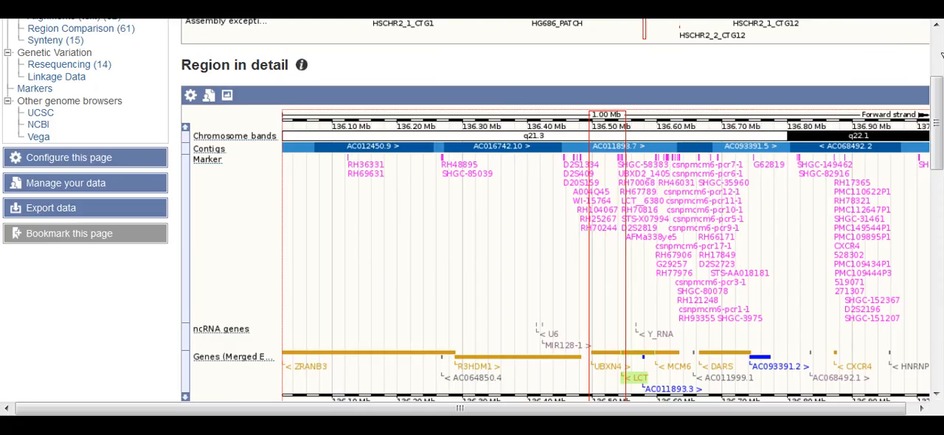
- Examine the brain RNA-Seq tracks around UBXN4, view the details of one intron in the intron-spanning reads track, and close them
{"action": "left_click_drag", "start_coordinate": [941, 127], "coordinate": [940, 251]}
{"action": "left_click_drag", "start_coordinate": [941, 211], "coordinate": [941, 266]}
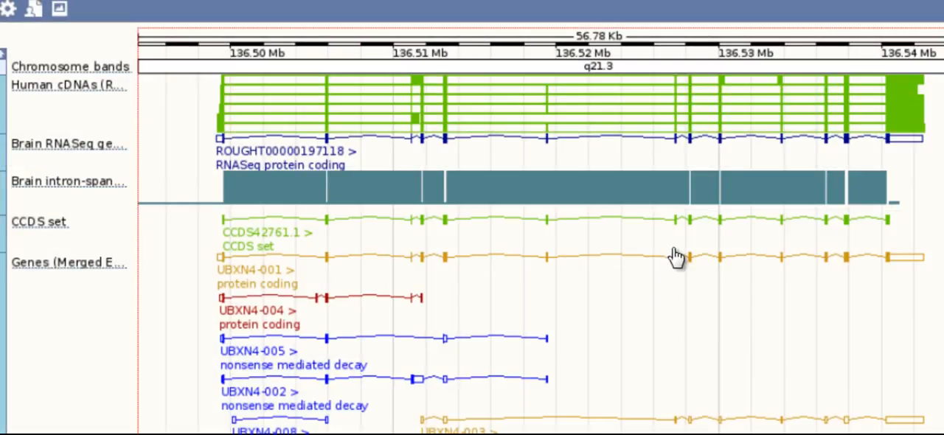
{"action": "left_click", "coordinate": [615, 195]}
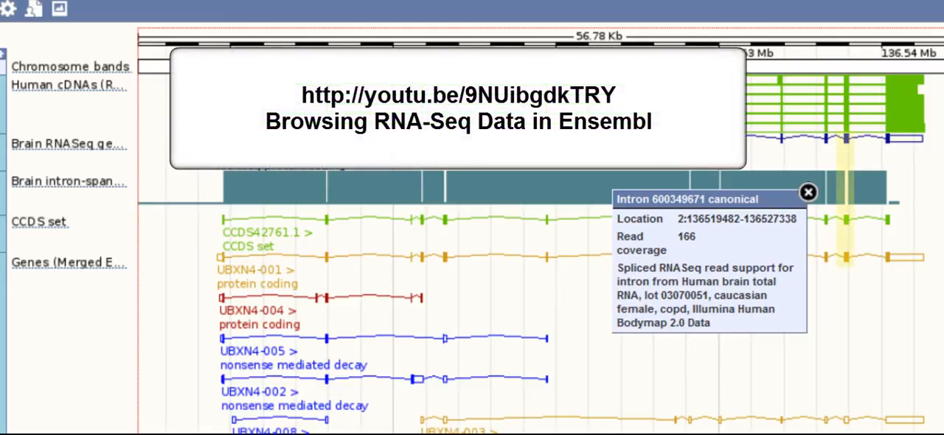
{"action": "left_click", "coordinate": [808, 193]}
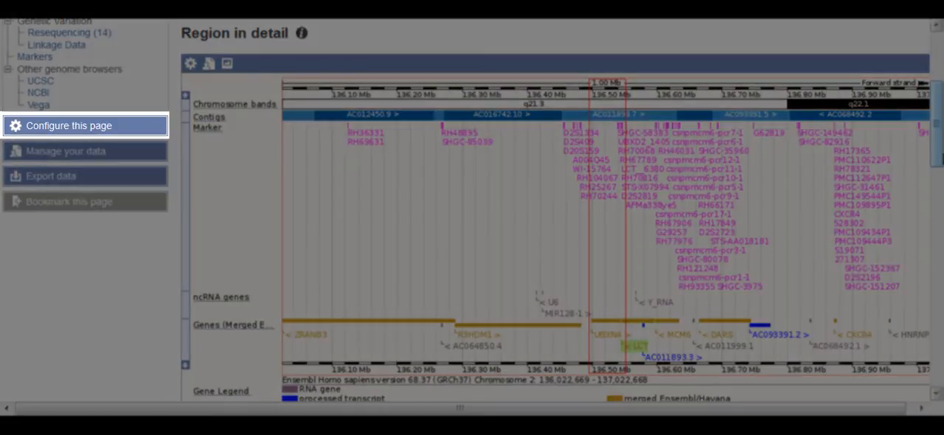
- Save the current region image configuration under the name "Markers, Clones, and RNA-Seq brain", and close the page configuration
{"action": "left_click", "coordinate": [78, 126]}
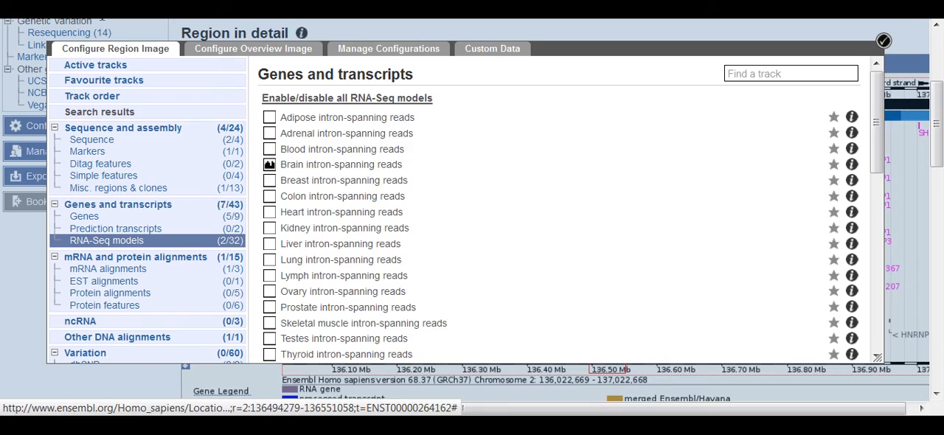
{"action": "scroll", "coordinate": [472, 222], "scroll_direction": "down", "scroll_amount": 5}
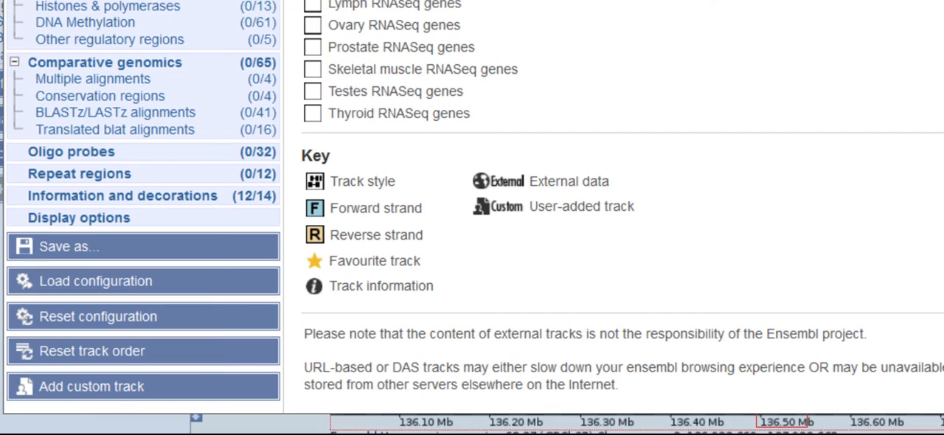
{"action": "left_click", "coordinate": [60, 253]}
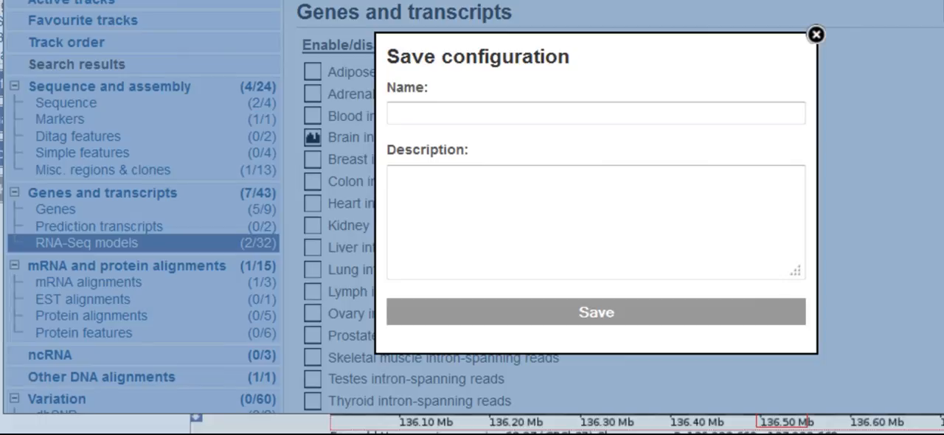
{"action": "left_click", "coordinate": [411, 109]}
{"action": "type", "text": "Markers, Clones, and RNA-Seq brain"}
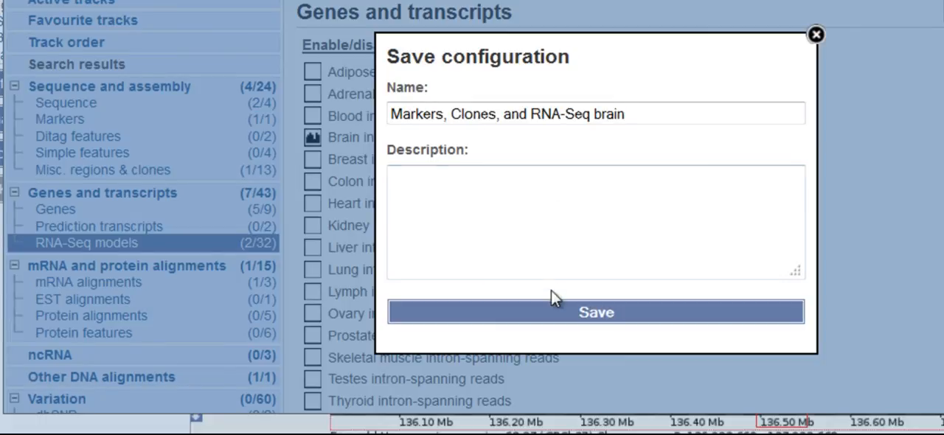
{"action": "left_click", "coordinate": [554, 313]}
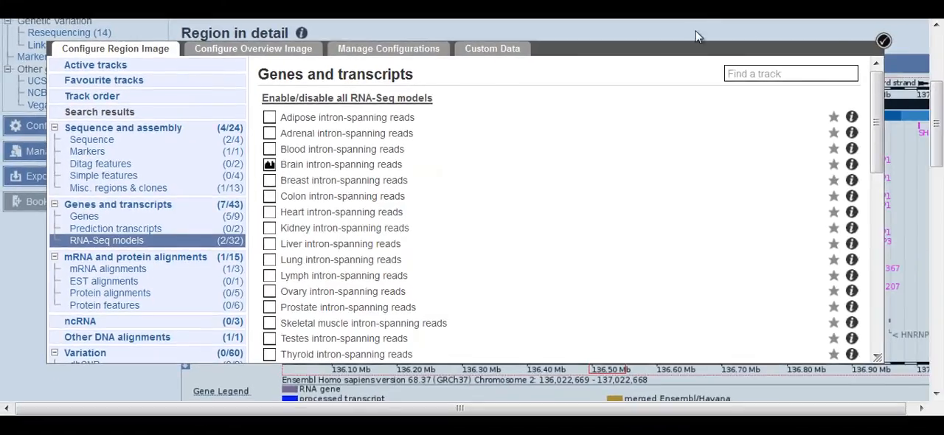
{"action": "left_click", "coordinate": [886, 39]}
- Turn off the Brain RNASeq genes and Brain intron-spanning reads tracks directly in the detailed region image, and check the remaining tracks
{"action": "left_click_drag", "start_coordinate": [941, 120], "coordinate": [940, 118]}
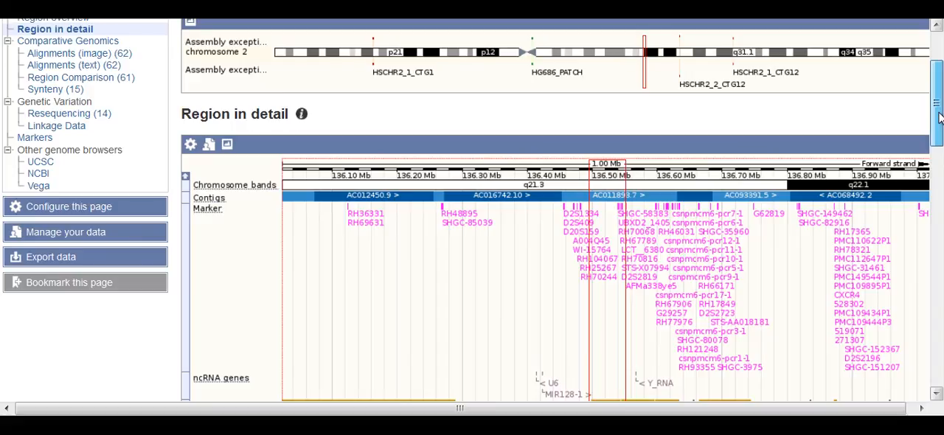
{"action": "left_click_drag", "start_coordinate": [940, 118], "coordinate": [939, 250]}
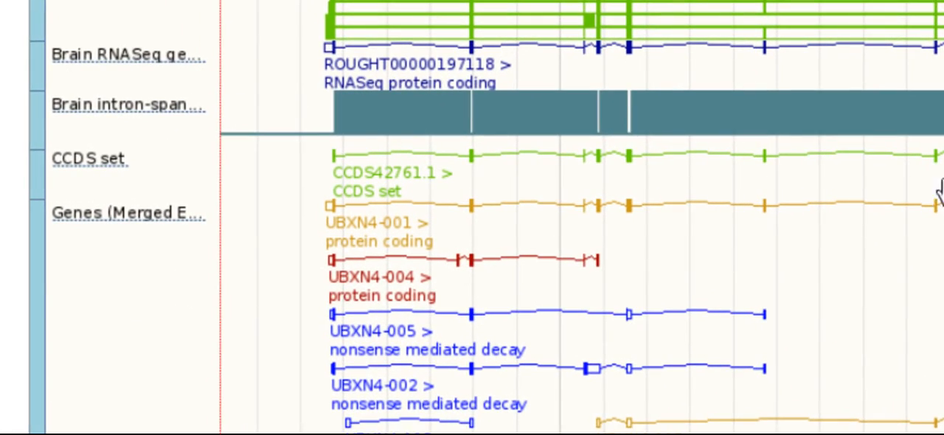
{"action": "left_click", "coordinate": [160, 56]}
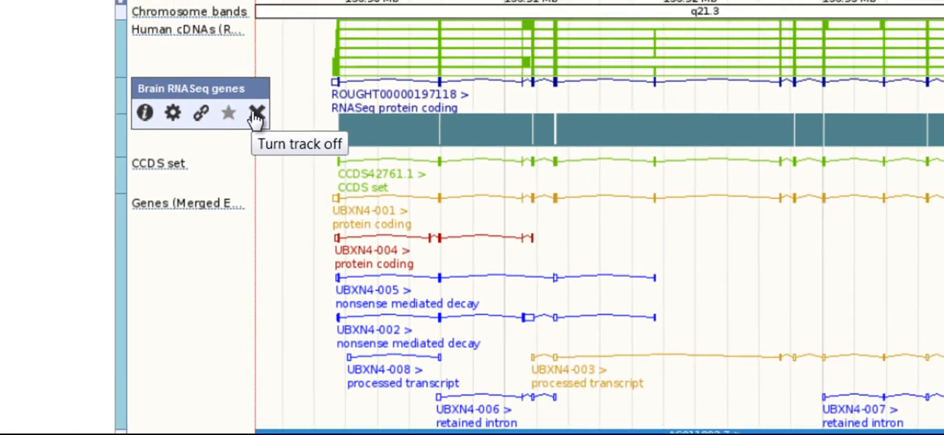
{"action": "left_click", "coordinate": [221, 92]}
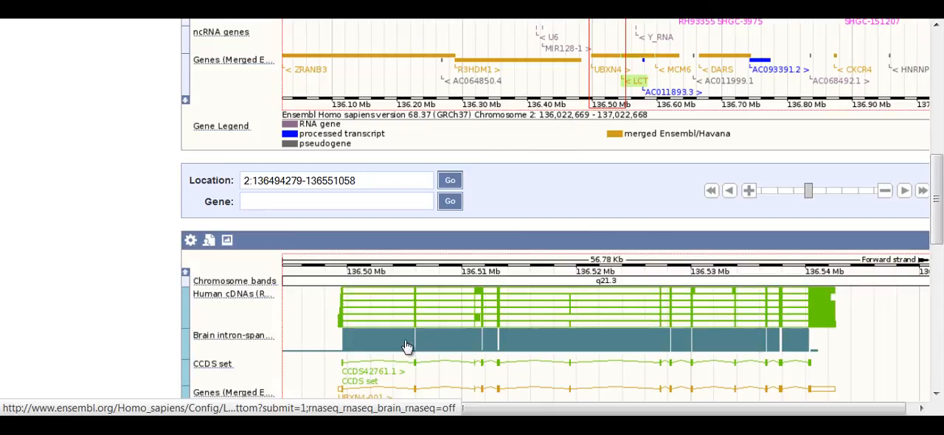
{"action": "mouse_move", "coordinate": [257, 338]}
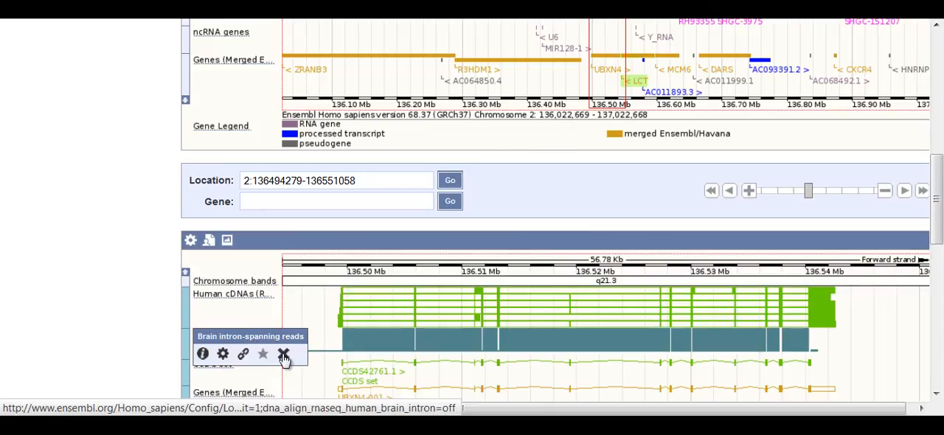
{"action": "left_click", "coordinate": [284, 356]}
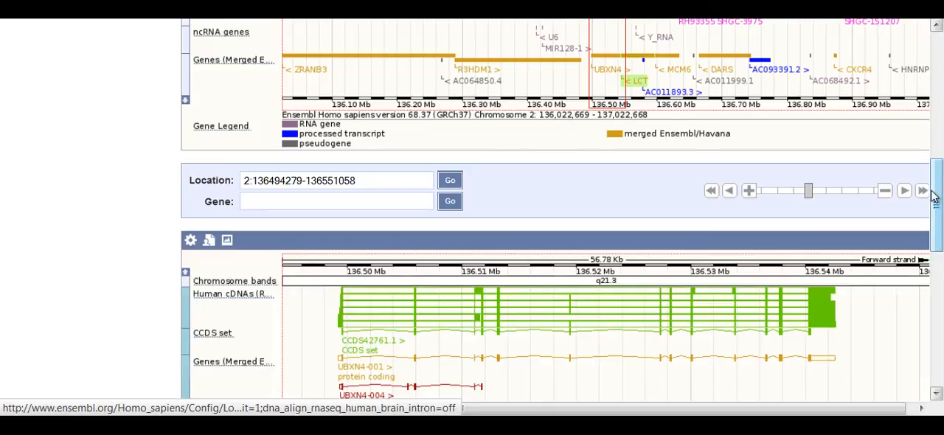
{"action": "left_click", "coordinate": [938, 261]}
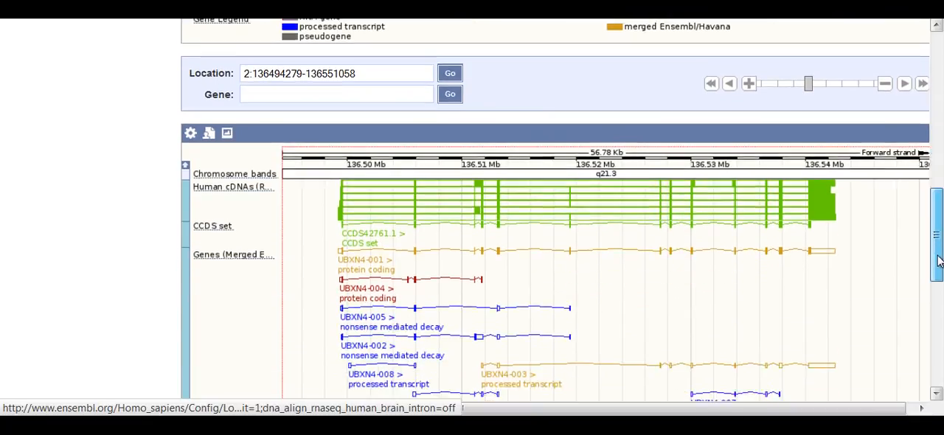
{"action": "left_click_drag", "start_coordinate": [938, 261], "coordinate": [938, 288]}
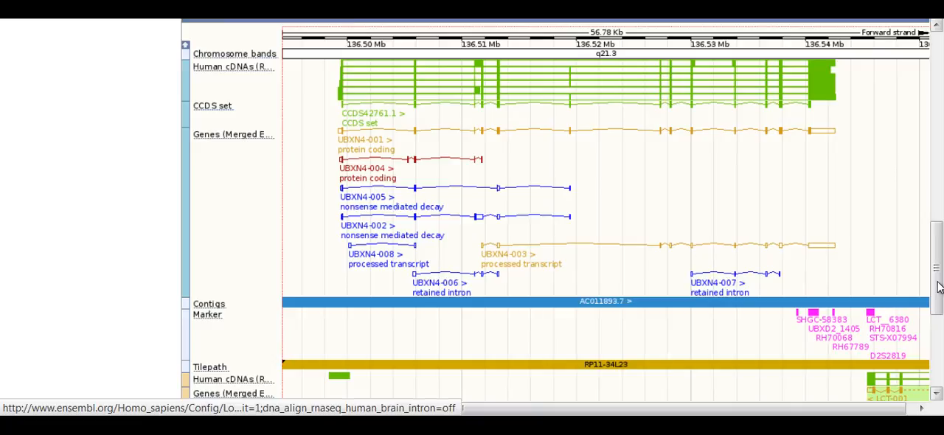
- Load the saved configuration "Markers, Clones, and RNA-Seq brain" for the region image, and update the page to apply it
{"action": "left_click_drag", "start_coordinate": [938, 286], "coordinate": [938, 139]}
{"action": "left_click", "coordinate": [63, 171]}
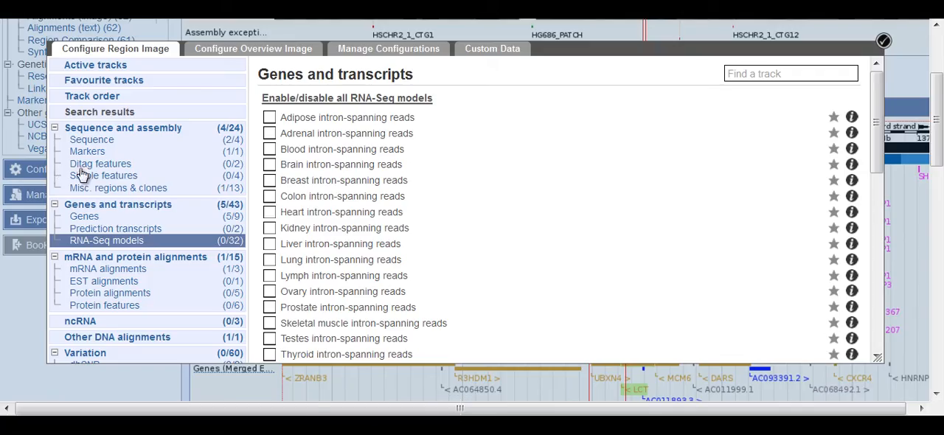
{"action": "left_click_drag", "start_coordinate": [877, 148], "coordinate": [877, 199]}
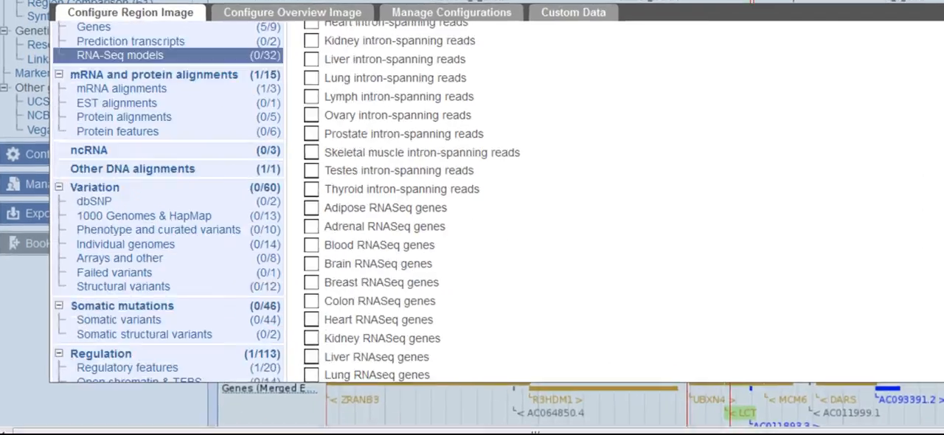
{"action": "left_click_drag", "start_coordinate": [943, 199], "coordinate": [943, 319]}
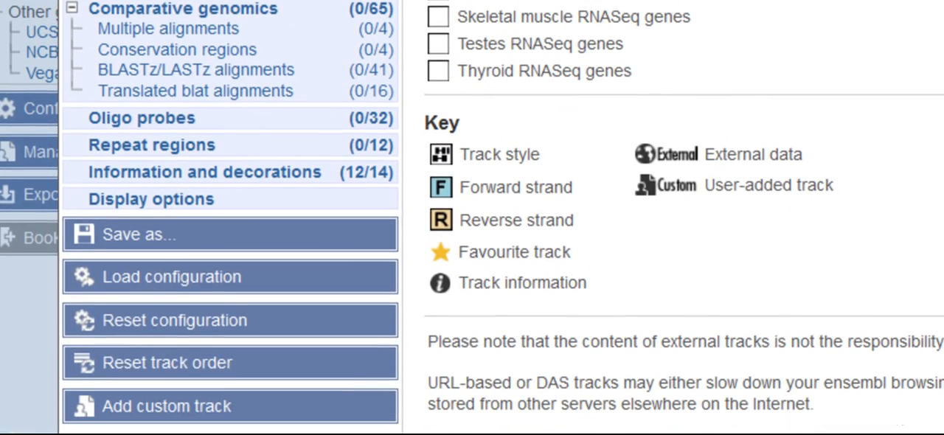
{"action": "left_click", "coordinate": [177, 288]}
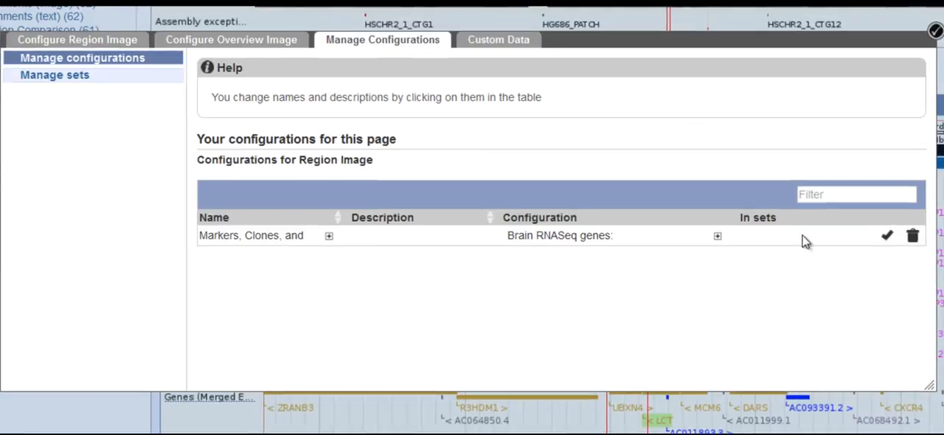
{"action": "left_click", "coordinate": [886, 239]}
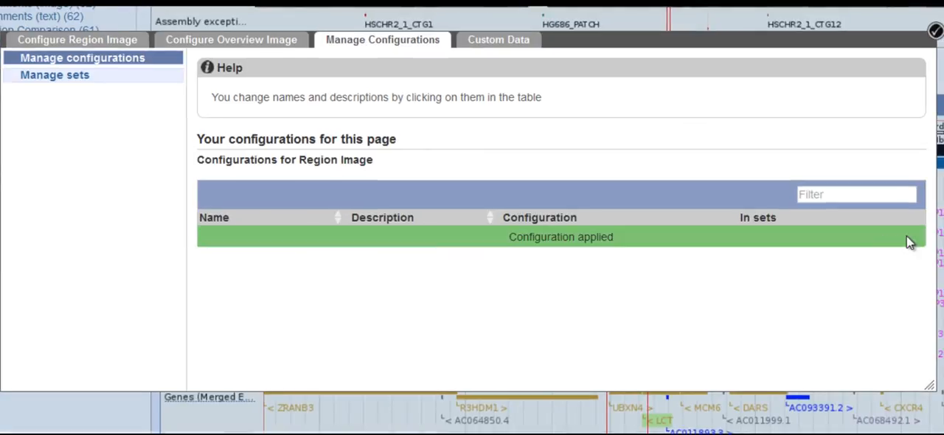
{"action": "left_click", "coordinate": [934, 33]}
{"action": "scroll", "coordinate": [934, 33], "scroll_direction": "down", "scroll_amount": 5}
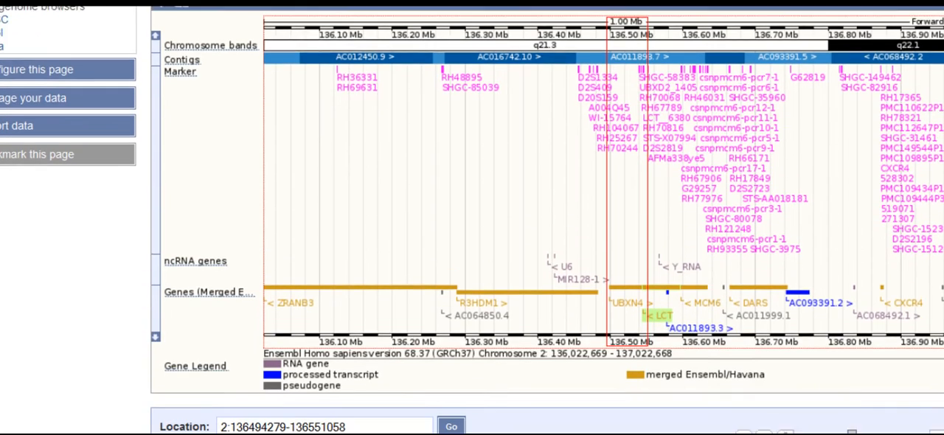
{"action": "scroll", "coordinate": [548, 220], "scroll_direction": "down", "scroll_amount": 3}
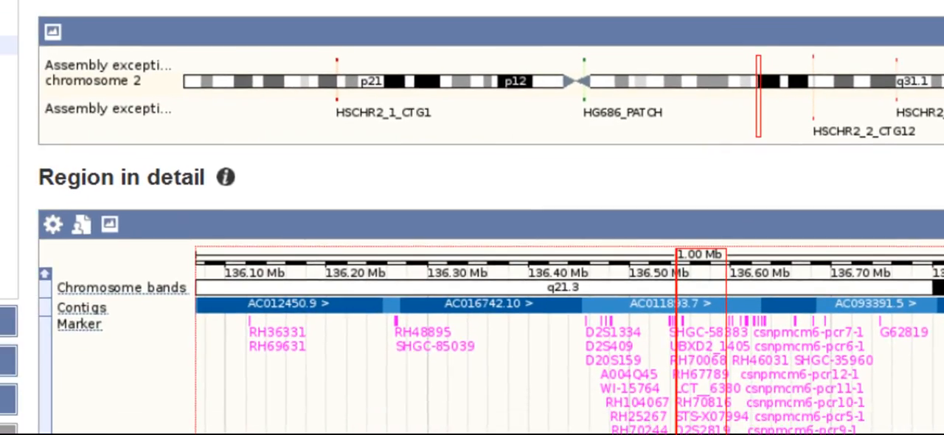
- Copy the URL that turns on the ncRNA genes track in the detailed region image around LCT
{"action": "scroll", "coordinate": [531, 207], "scroll_direction": "down", "scroll_amount": 15}
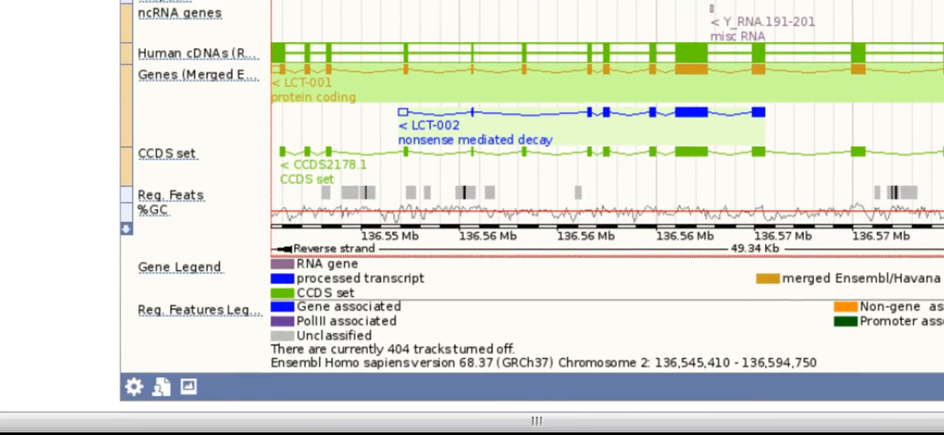
{"action": "left_click", "coordinate": [178, 15]}
{"action": "left_click", "coordinate": [212, 41]}
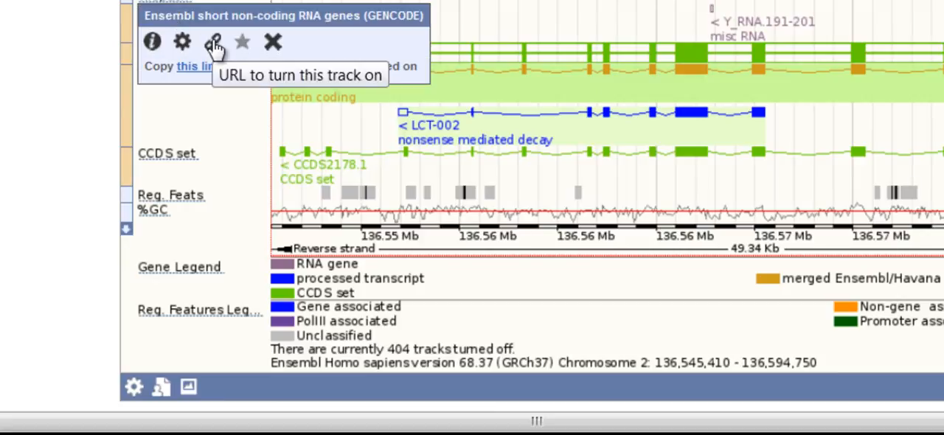
{"action": "right_click", "coordinate": [200, 73]}
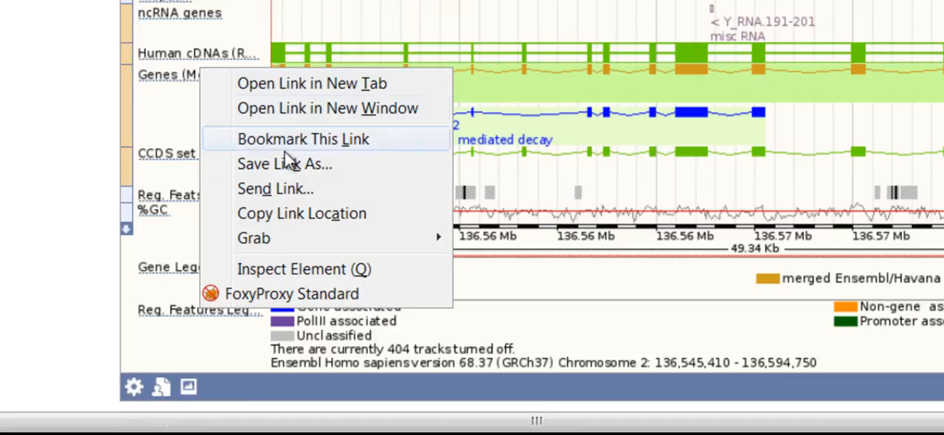
{"action": "left_click", "coordinate": [305, 216]}
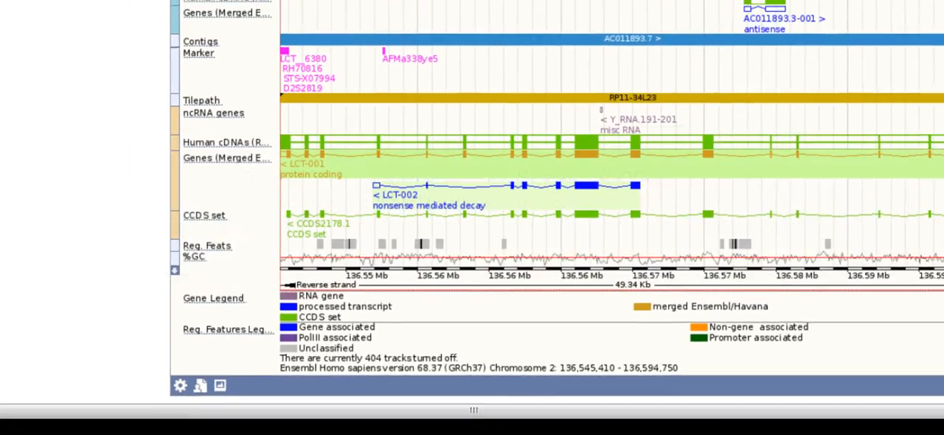
- Reset the overview image's track configuration to its defaults, and save and close the page configuration
{"action": "left_click_drag", "start_coordinate": [940, 304], "coordinate": [940, 50]}
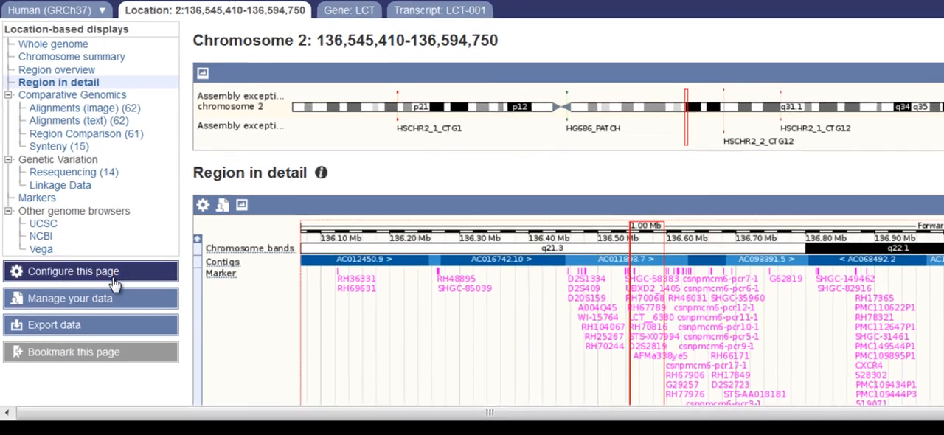
{"action": "left_click", "coordinate": [104, 277]}
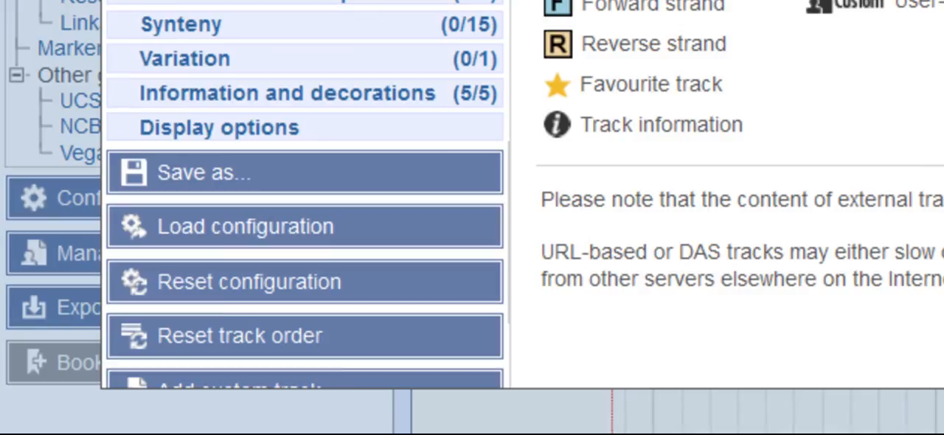
{"action": "left_click", "coordinate": [325, 283]}
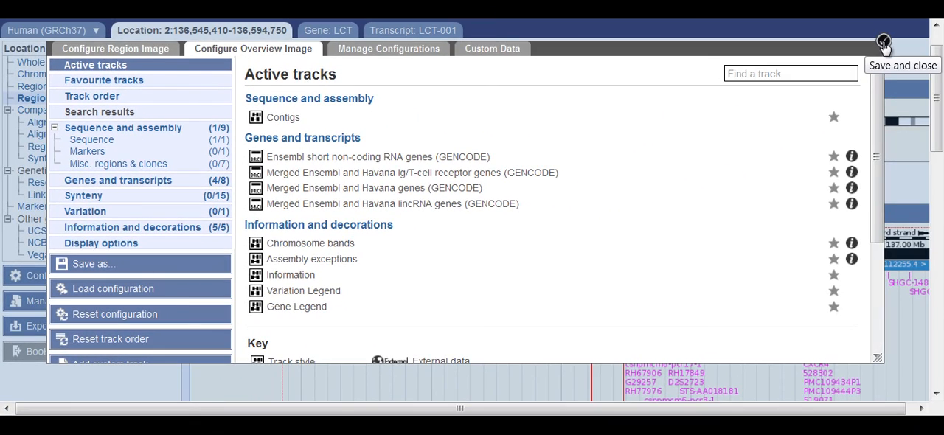
{"action": "left_click", "coordinate": [884, 42]}
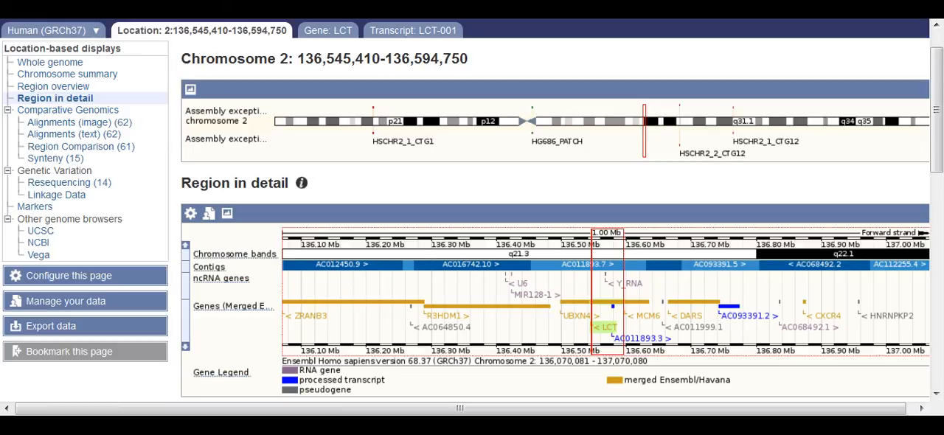
- Set the image width to 1300 pixels in the overview image's display options, save the configuration, and check the detailed region image
{"action": "left_click", "coordinate": [69, 275]}
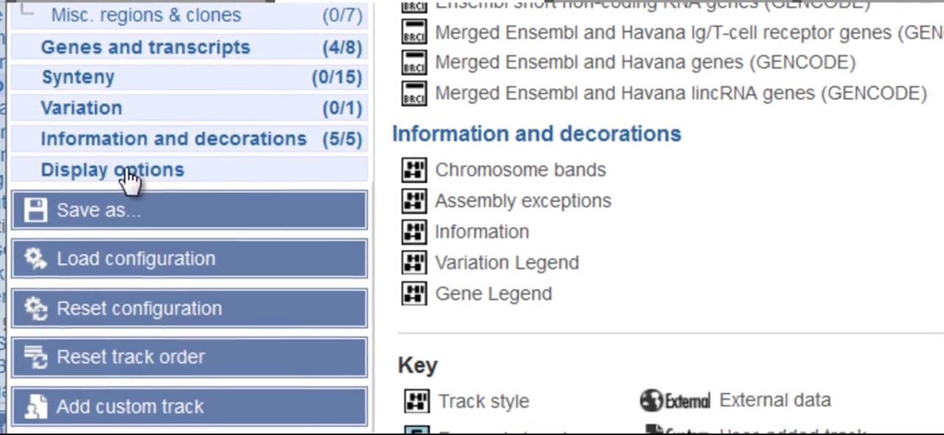
{"action": "left_click", "coordinate": [129, 173]}
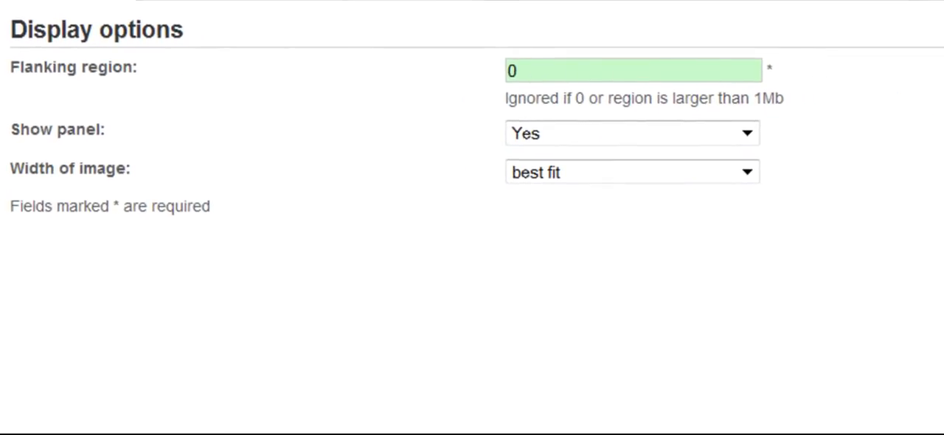
{"action": "left_click", "coordinate": [748, 172]}
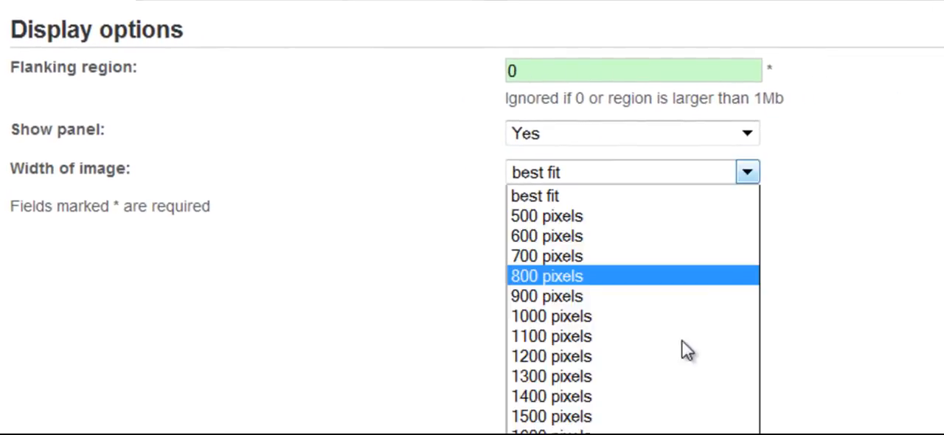
{"action": "left_click", "coordinate": [552, 377]}
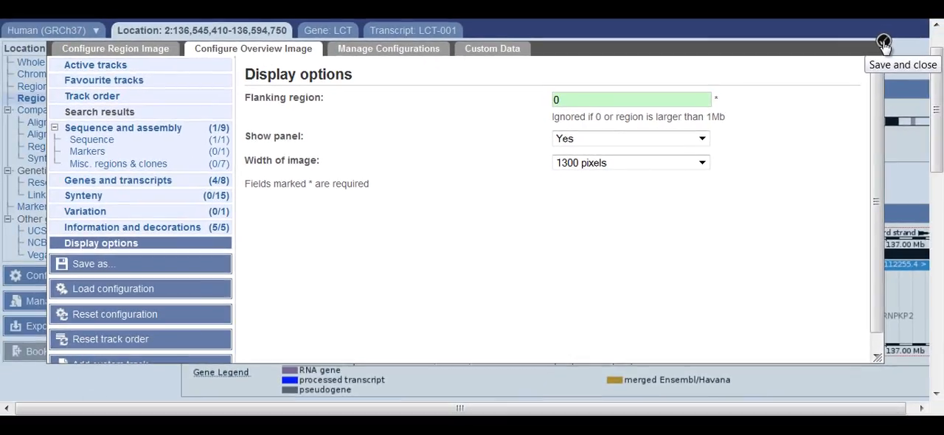
{"action": "left_click", "coordinate": [883, 46]}
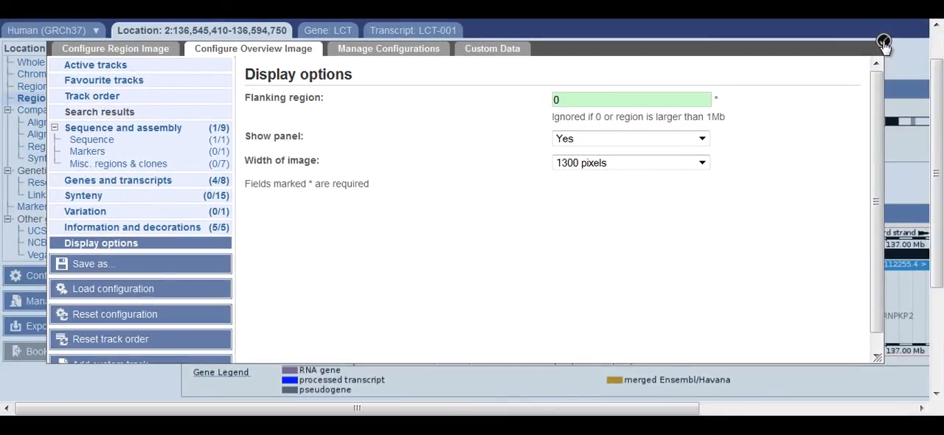
{"action": "left_click_drag", "start_coordinate": [937, 91], "coordinate": [936, 284]}
{"action": "left_click_drag", "start_coordinate": [674, 411], "coordinate": [889, 410]}
{"action": "left_click_drag", "start_coordinate": [941, 299], "coordinate": [940, 279]}
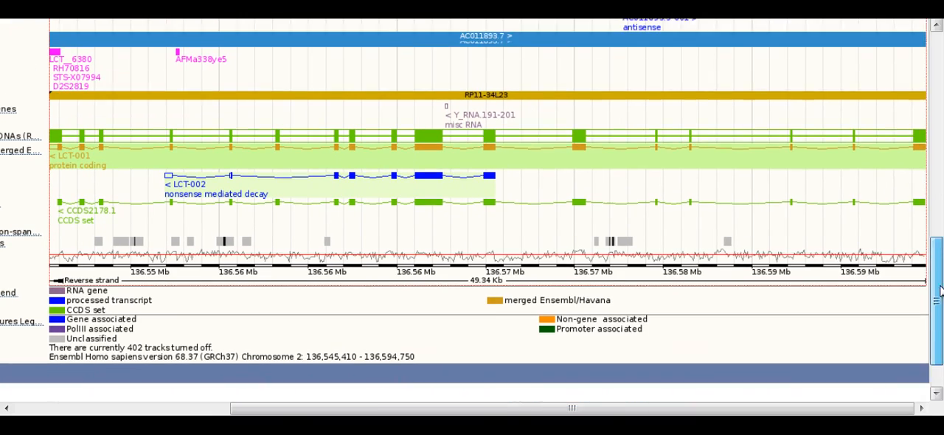